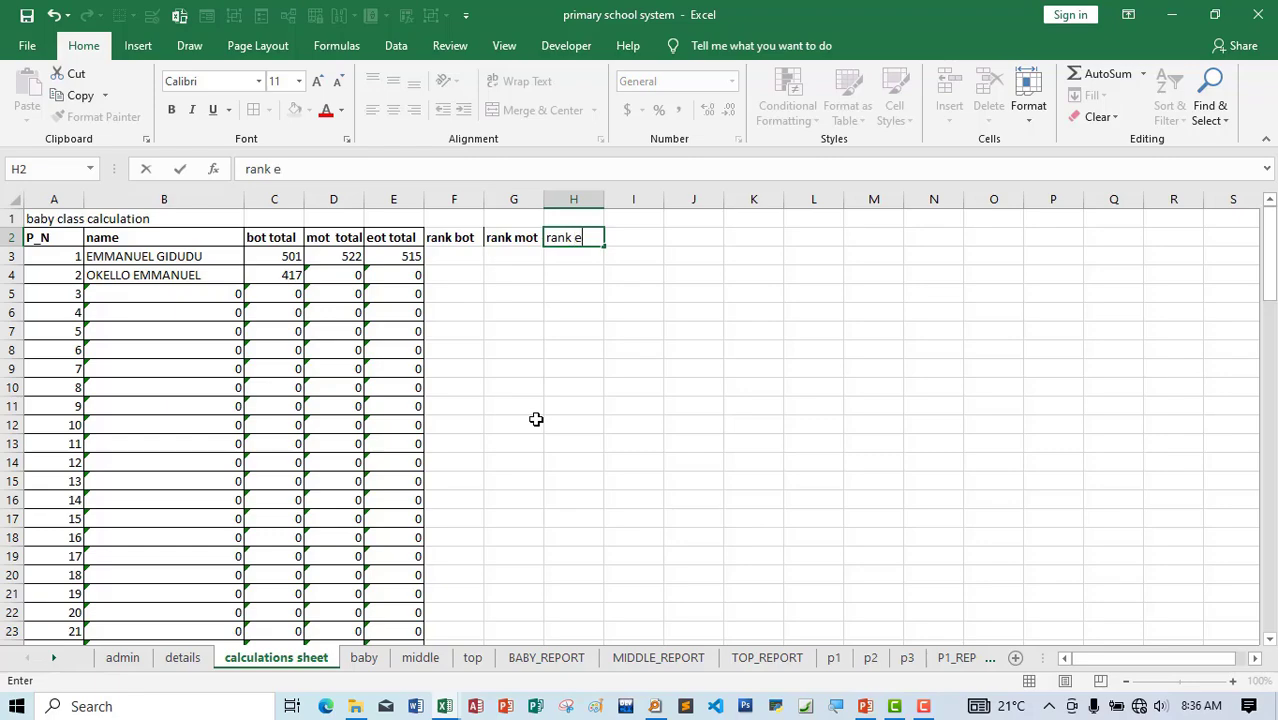
# - Finish the "rank eot" header in H2 and write the formula =rank(C3,C3:C103) in F3
pyautogui.press('Tab')
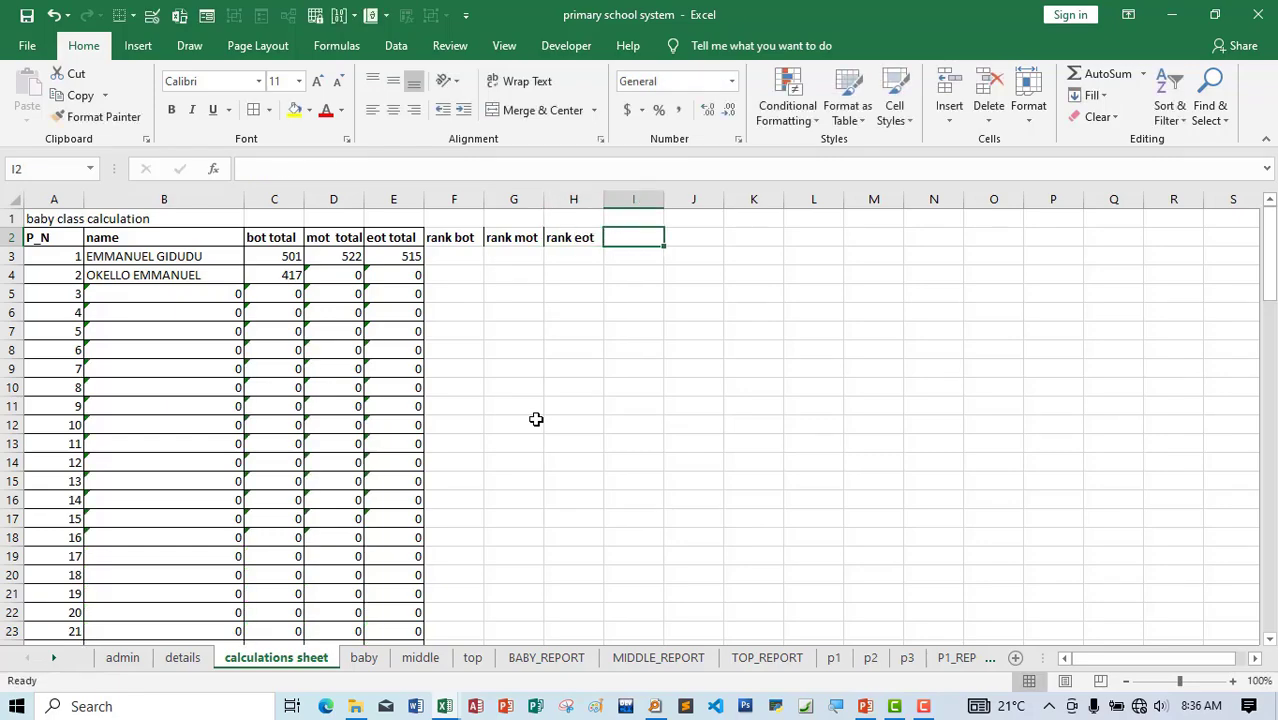
pyautogui.click(464, 260)
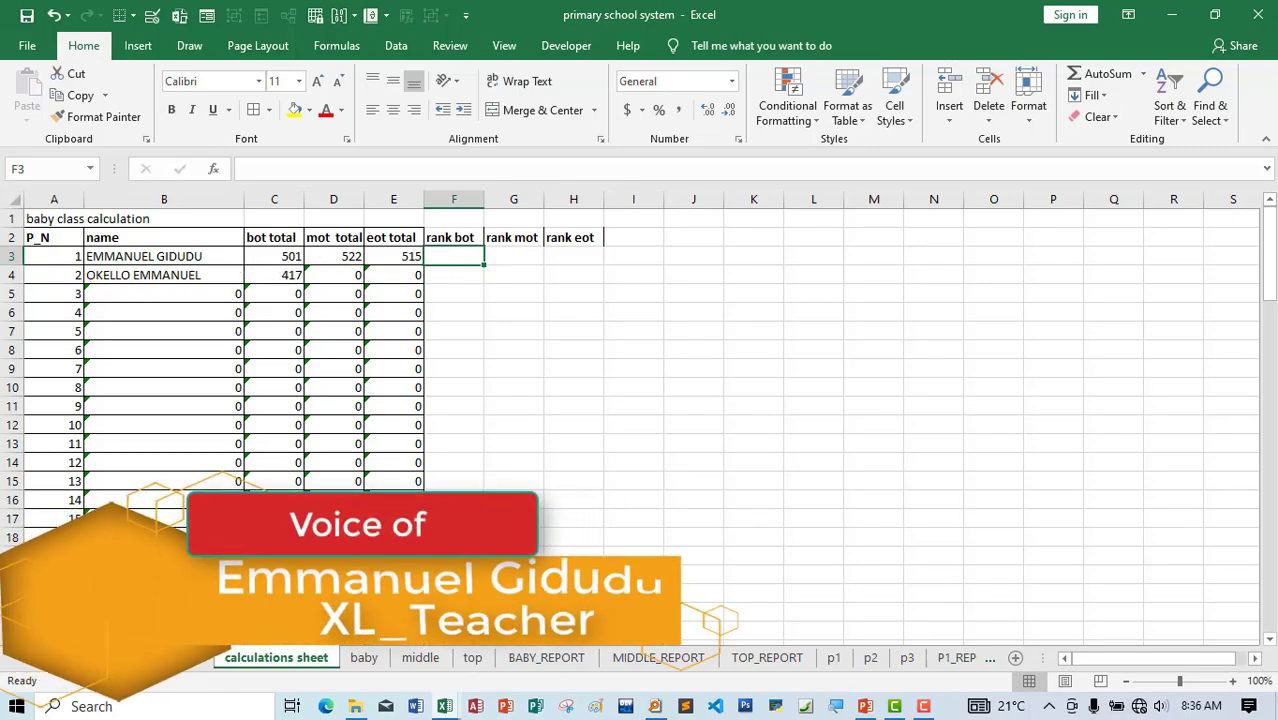
pyautogui.write('=ra')
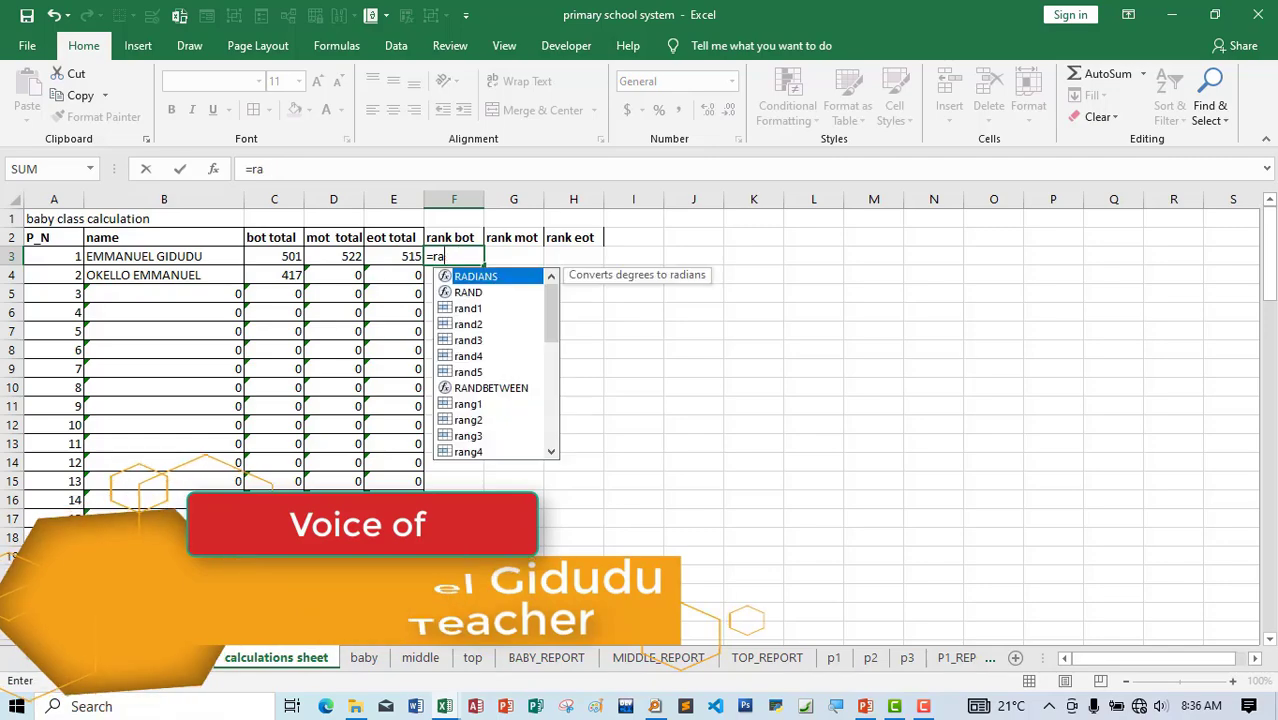
pyautogui.write('nk(')
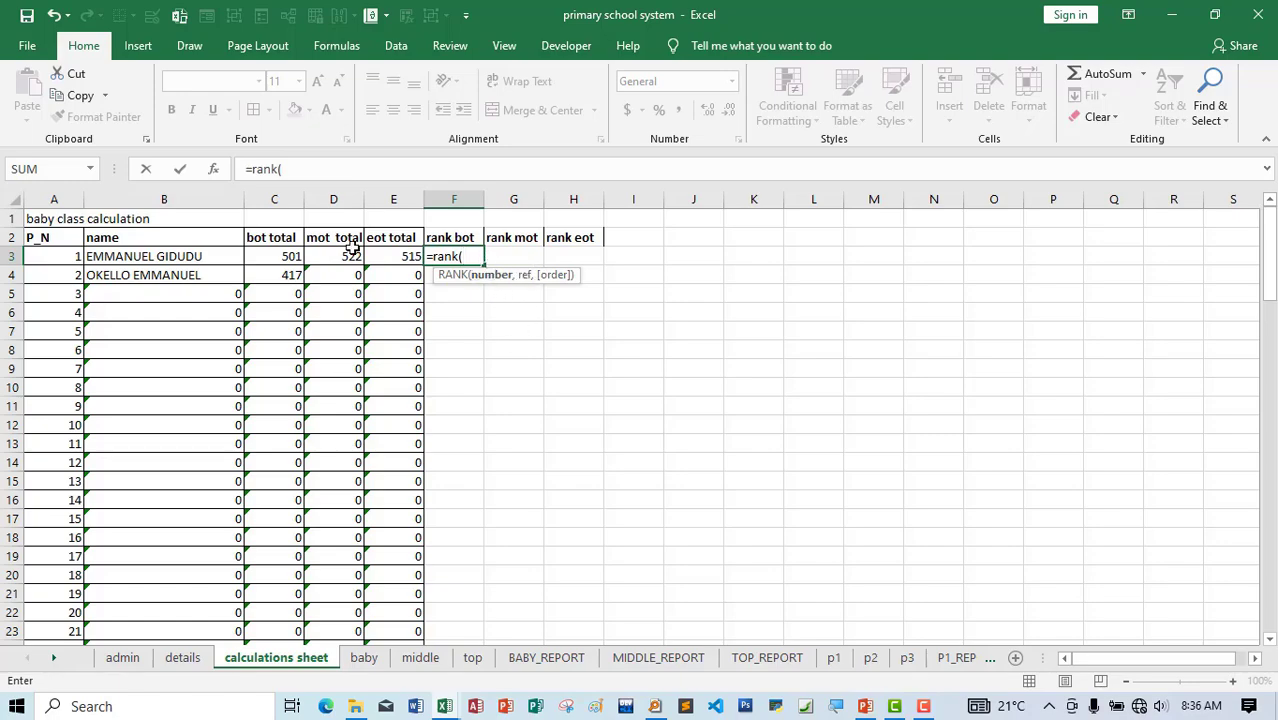
pyautogui.click(285, 256)
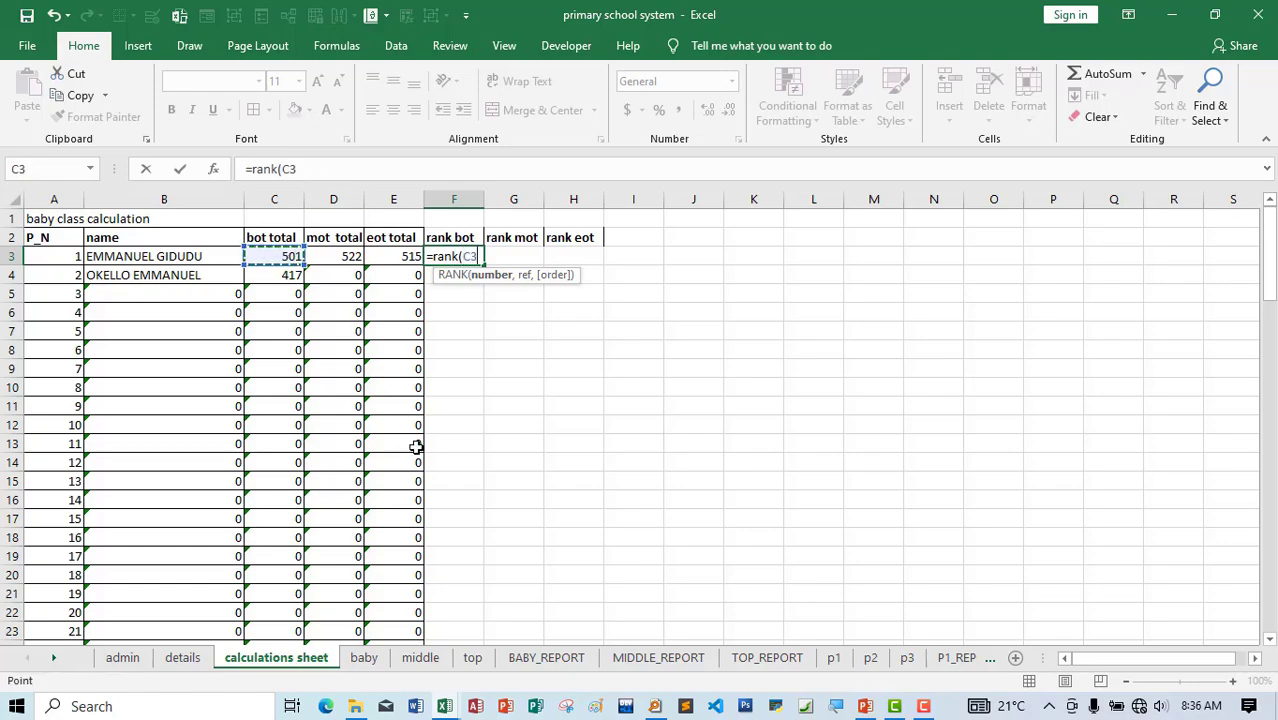
pyautogui.write(',')
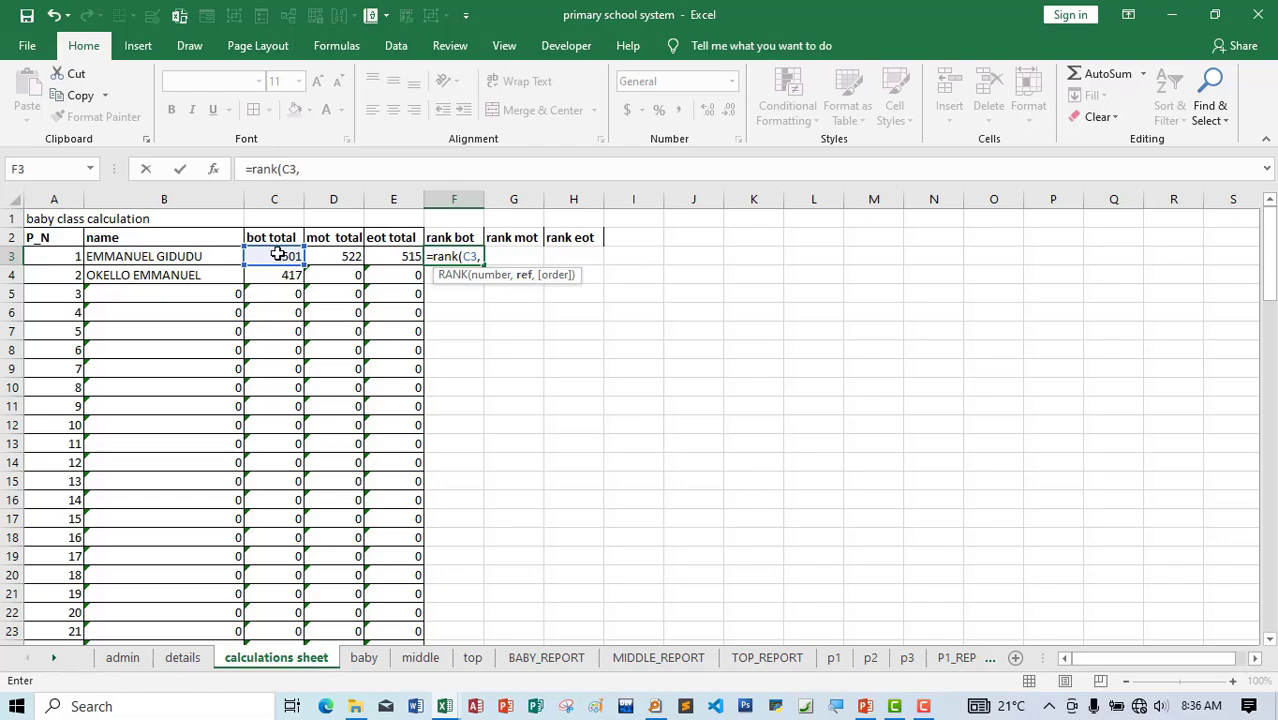
pyautogui.moveTo(277, 256); pyautogui.dragTo(279, 592)
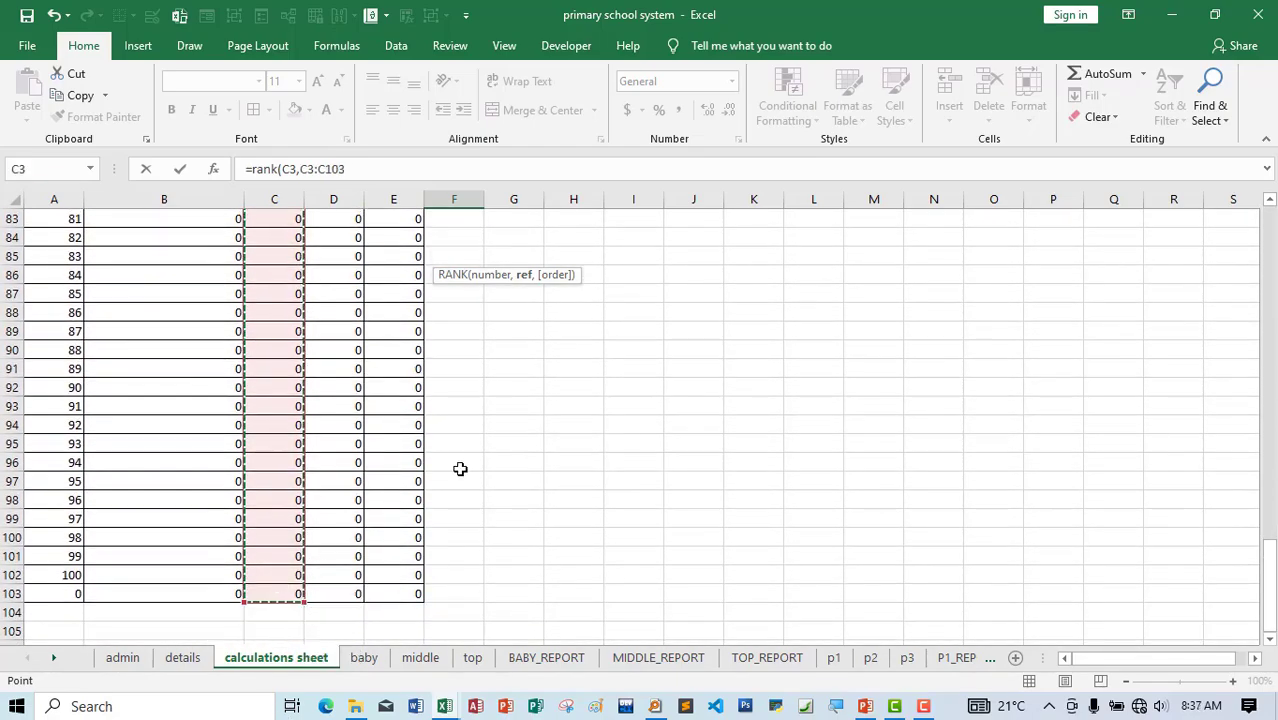
pyautogui.moveTo(1268, 585); pyautogui.dragTo(1270, 200)
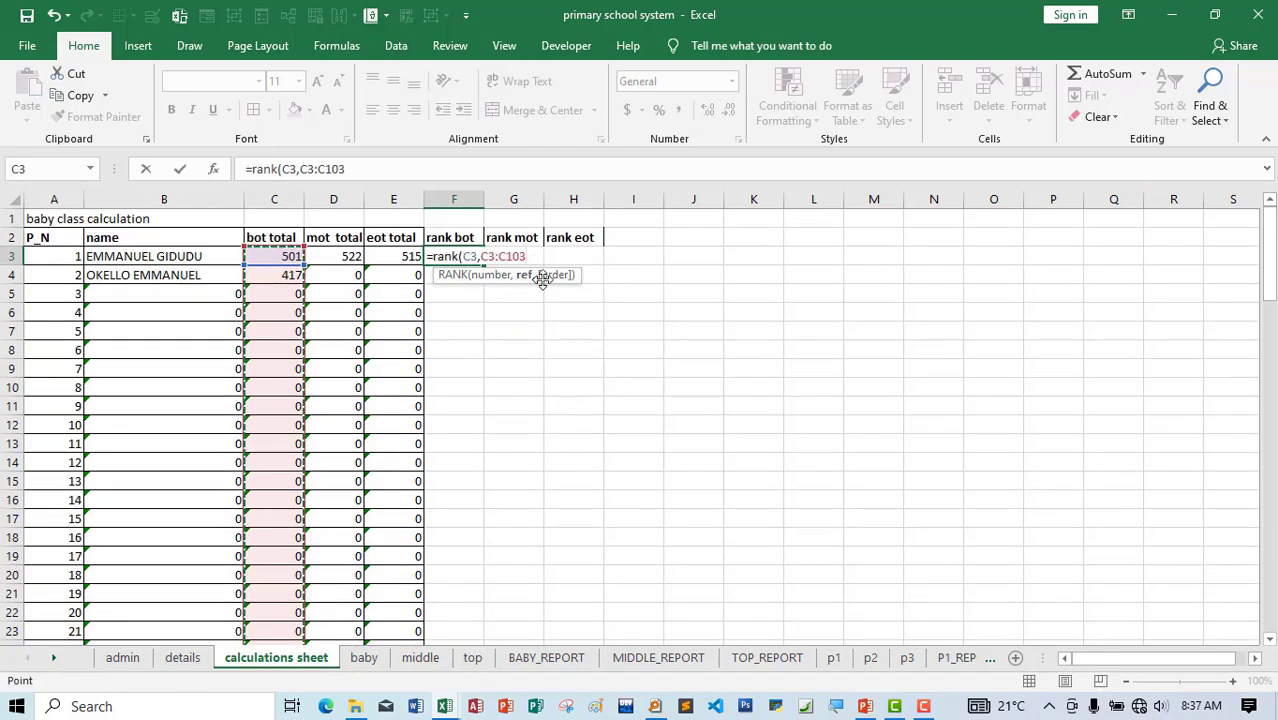
pyautogui.write(')')
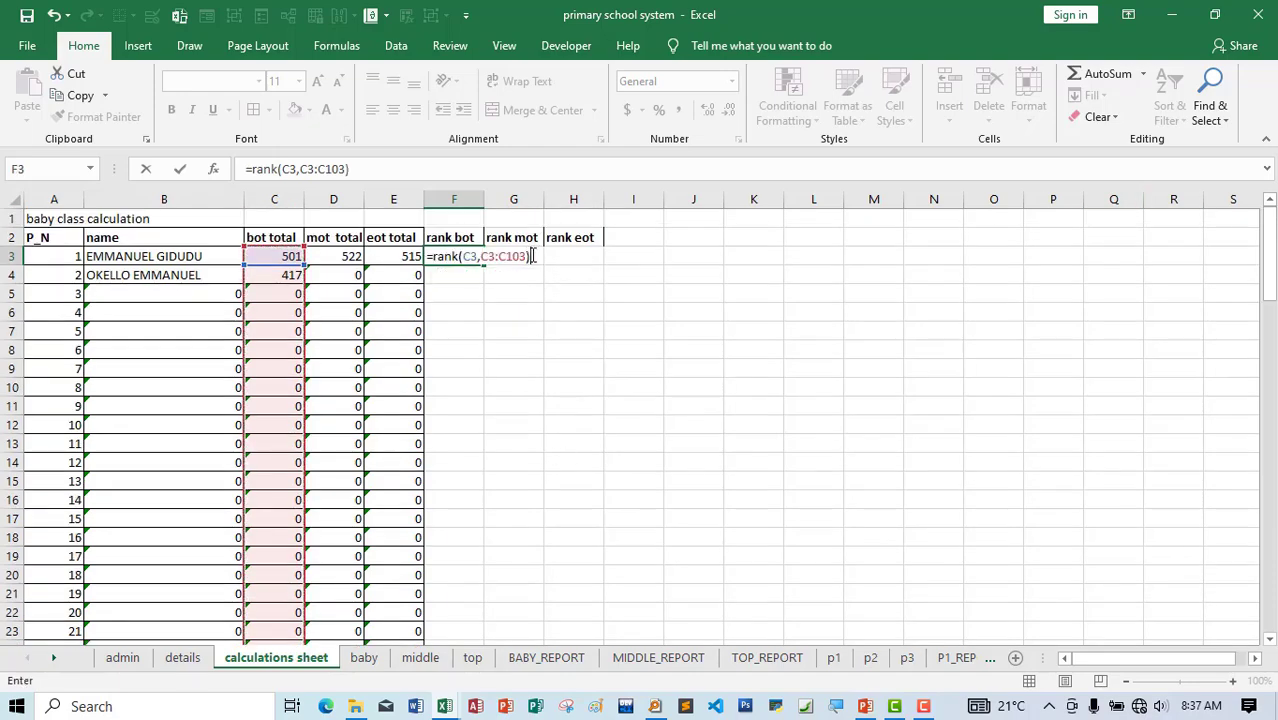
# - Make the ranking range in the F3 formula absolute as $C$3:$C$103
pyautogui.click(488, 256)
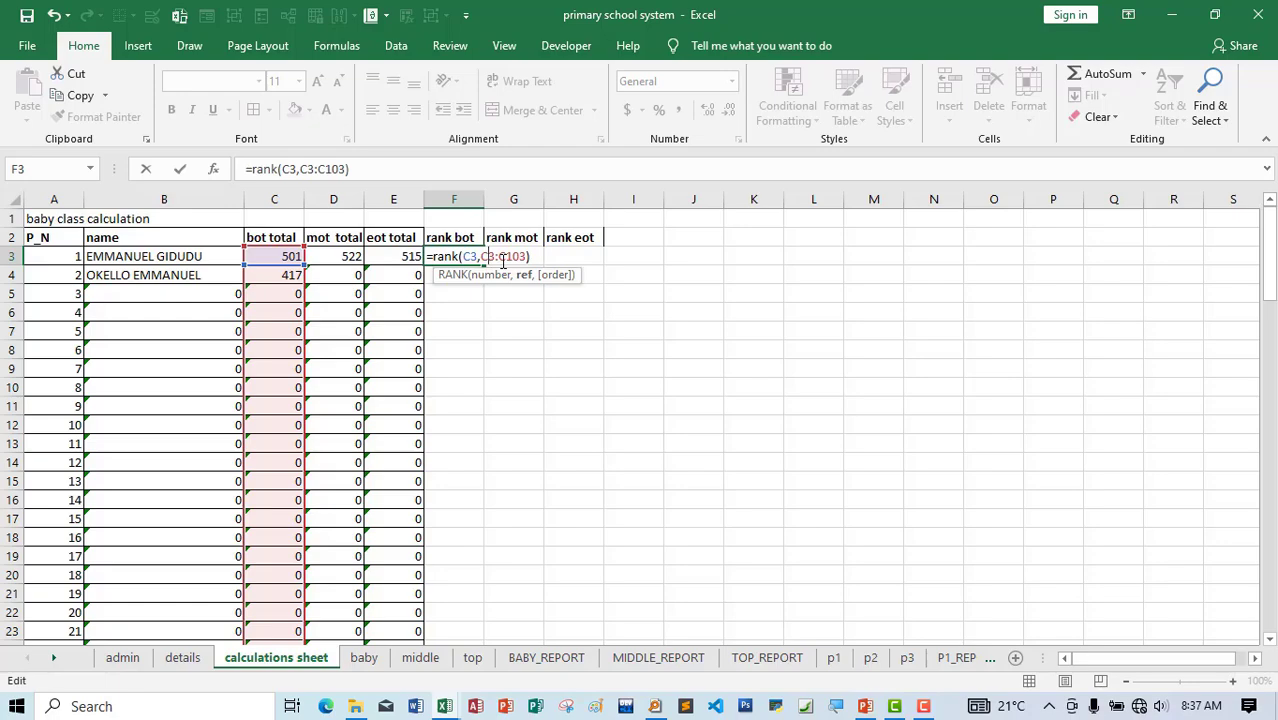
pyautogui.press('F4')
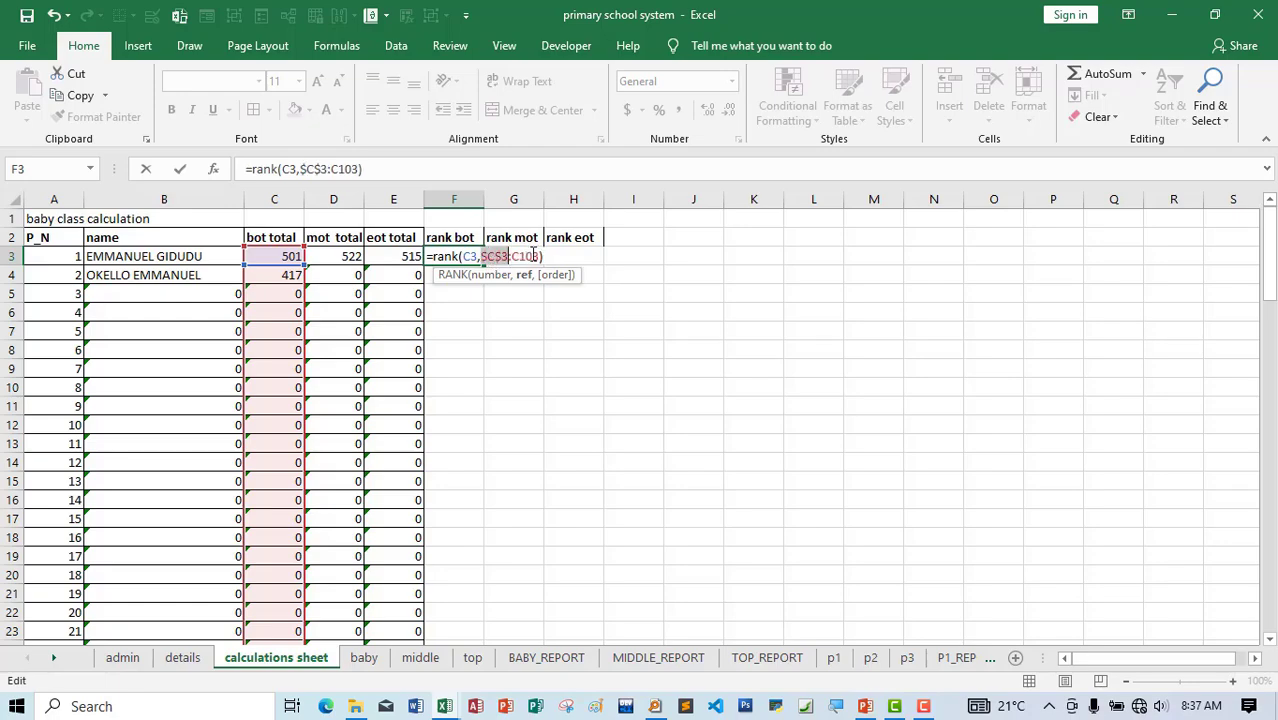
pyautogui.doubleClick(524, 256)
pyautogui.press('F4')
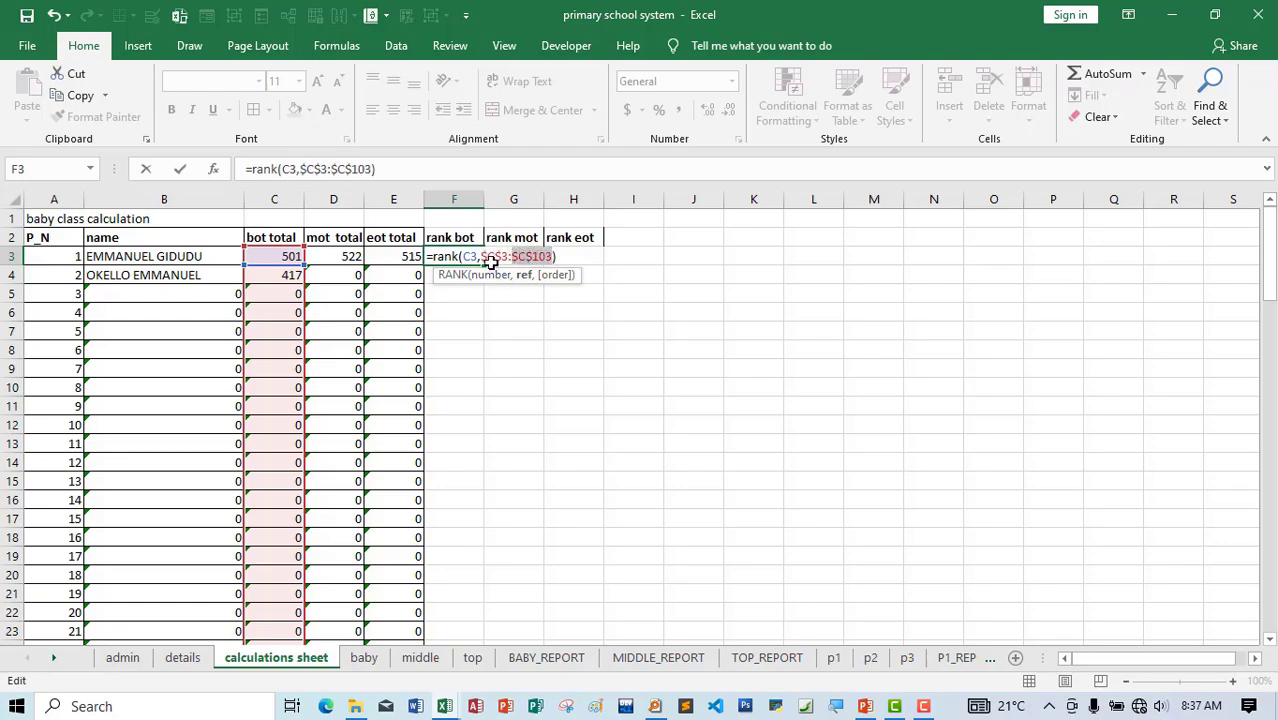
# - Cycle both ends of the F3 ranking range through the relative and absolute reference types, back to $C$3:$C$103
pyautogui.click(495, 257)
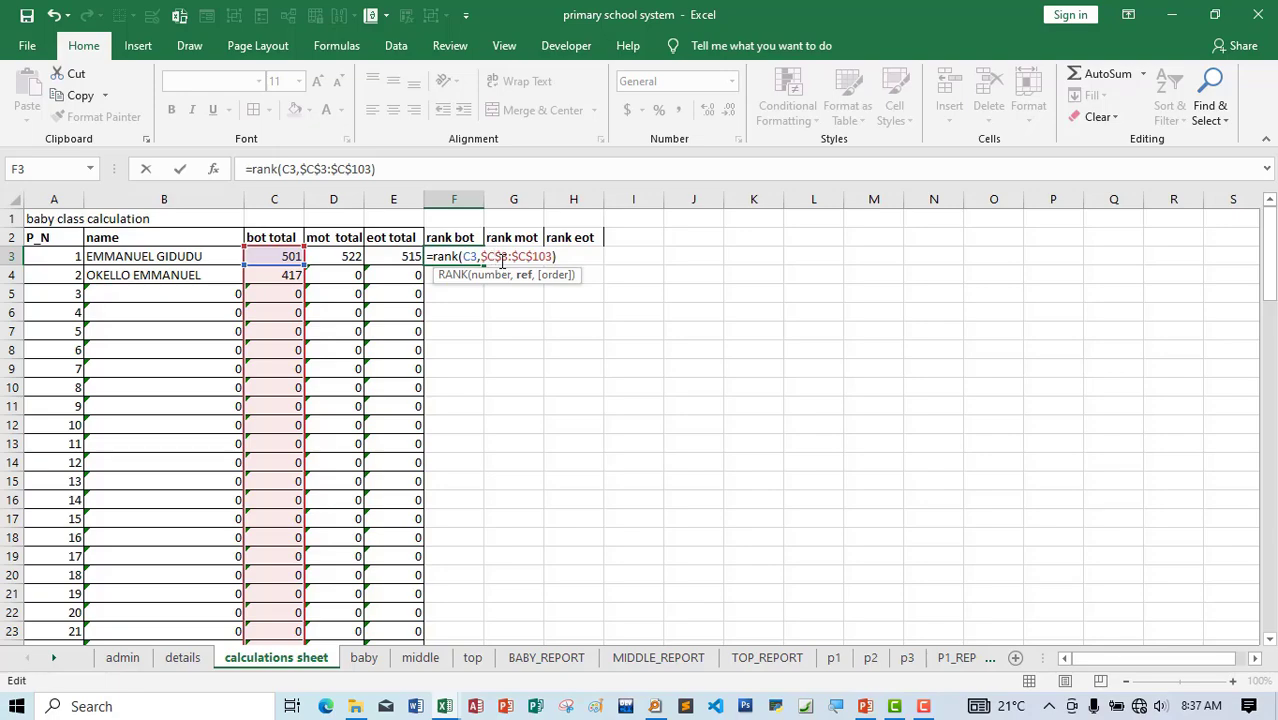
pyautogui.press('F4')
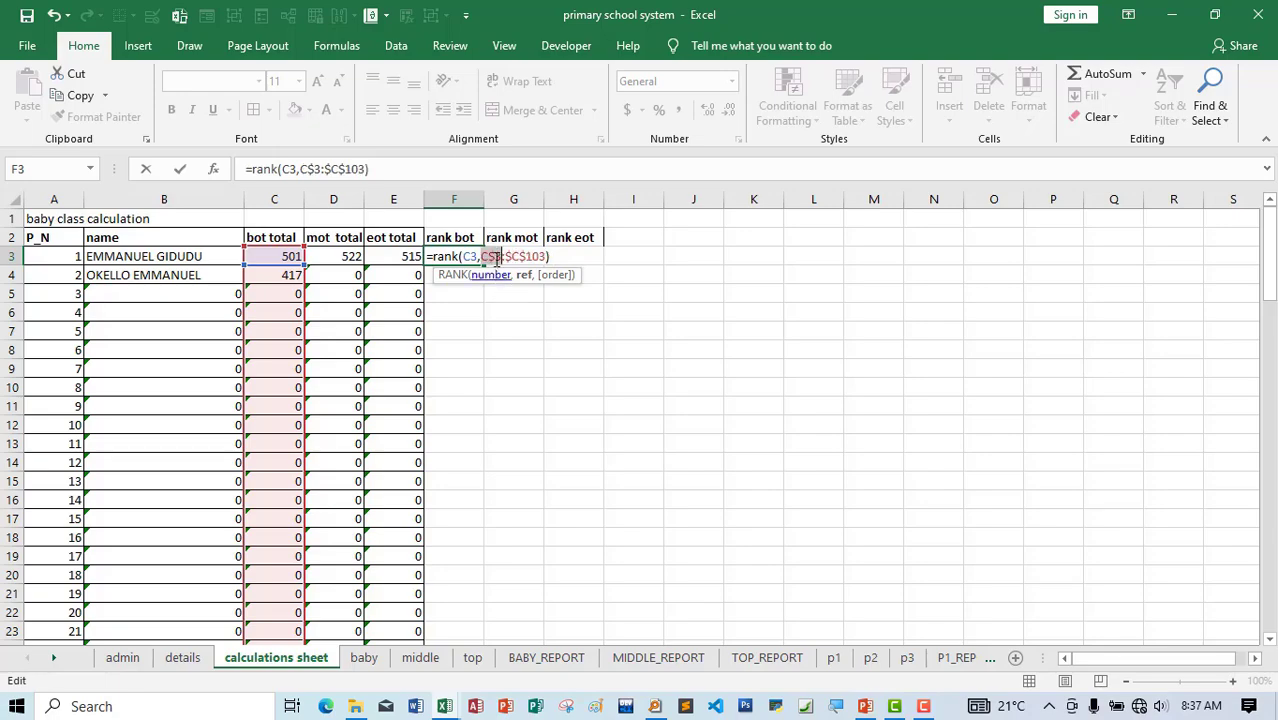
pyautogui.press('F4')
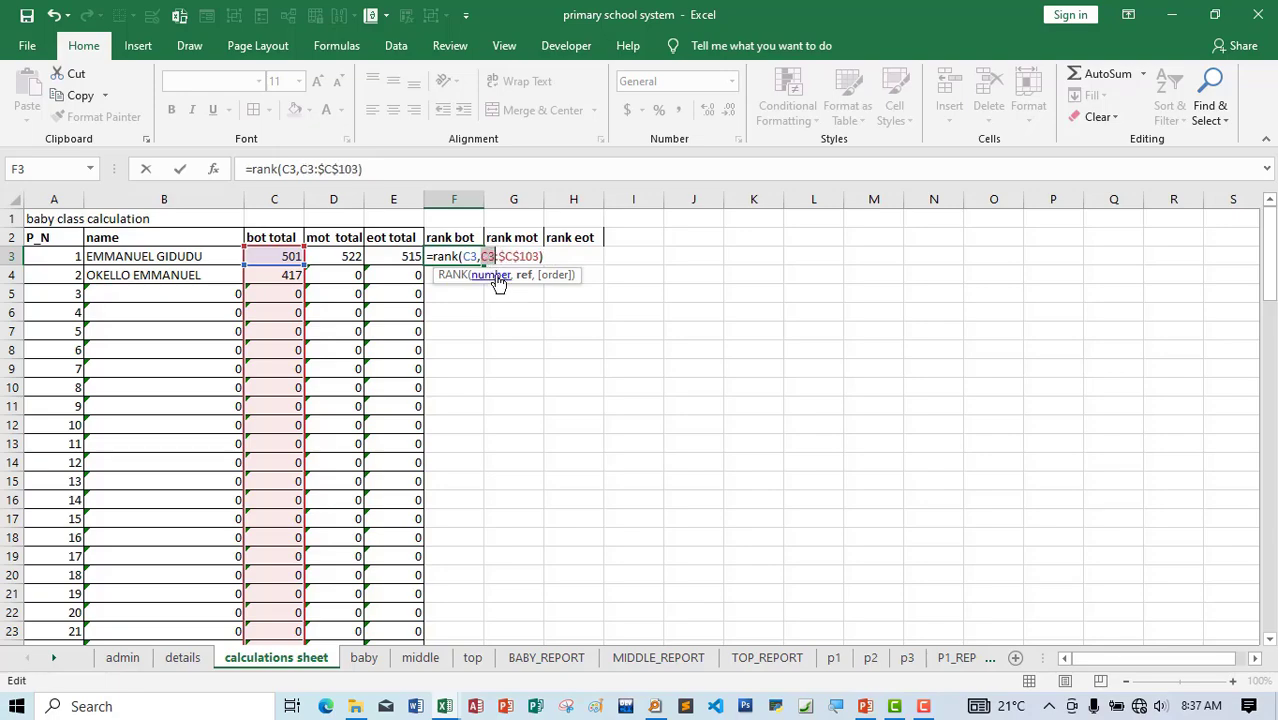
pyautogui.press('F4')
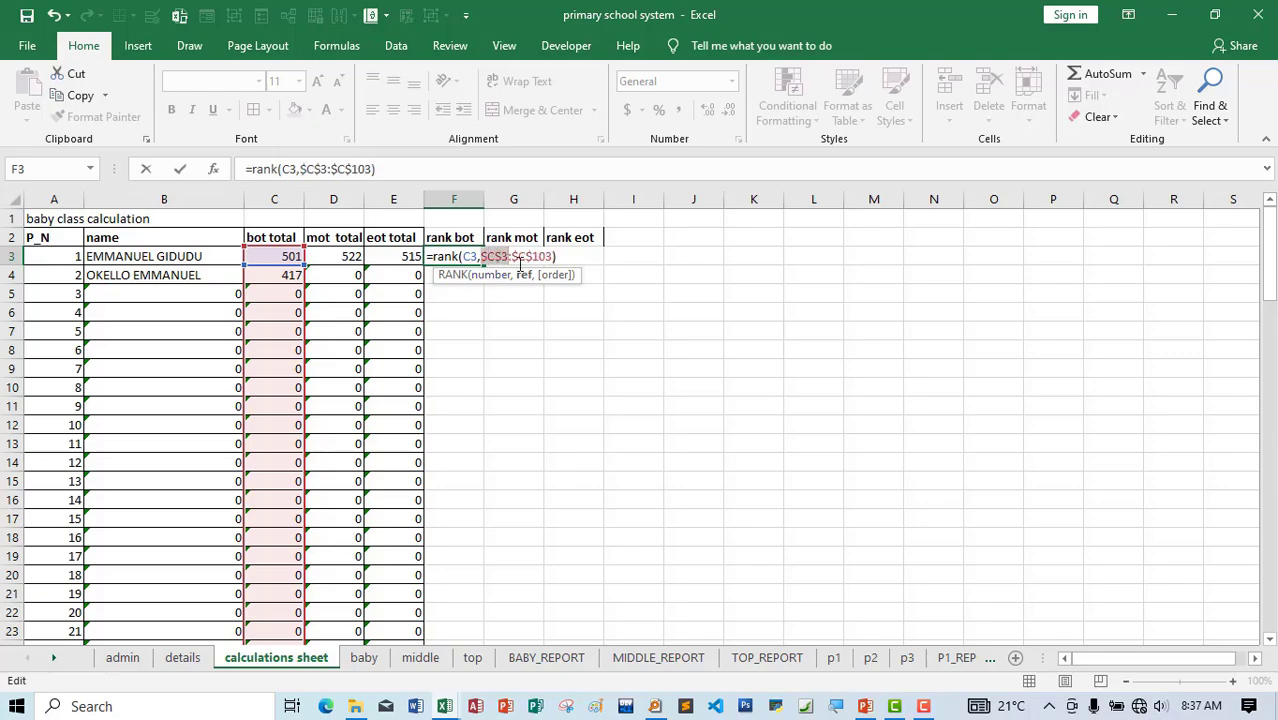
pyautogui.click(527, 258)
pyautogui.press('F4')
pyautogui.press('F4')
pyautogui.press('F4')
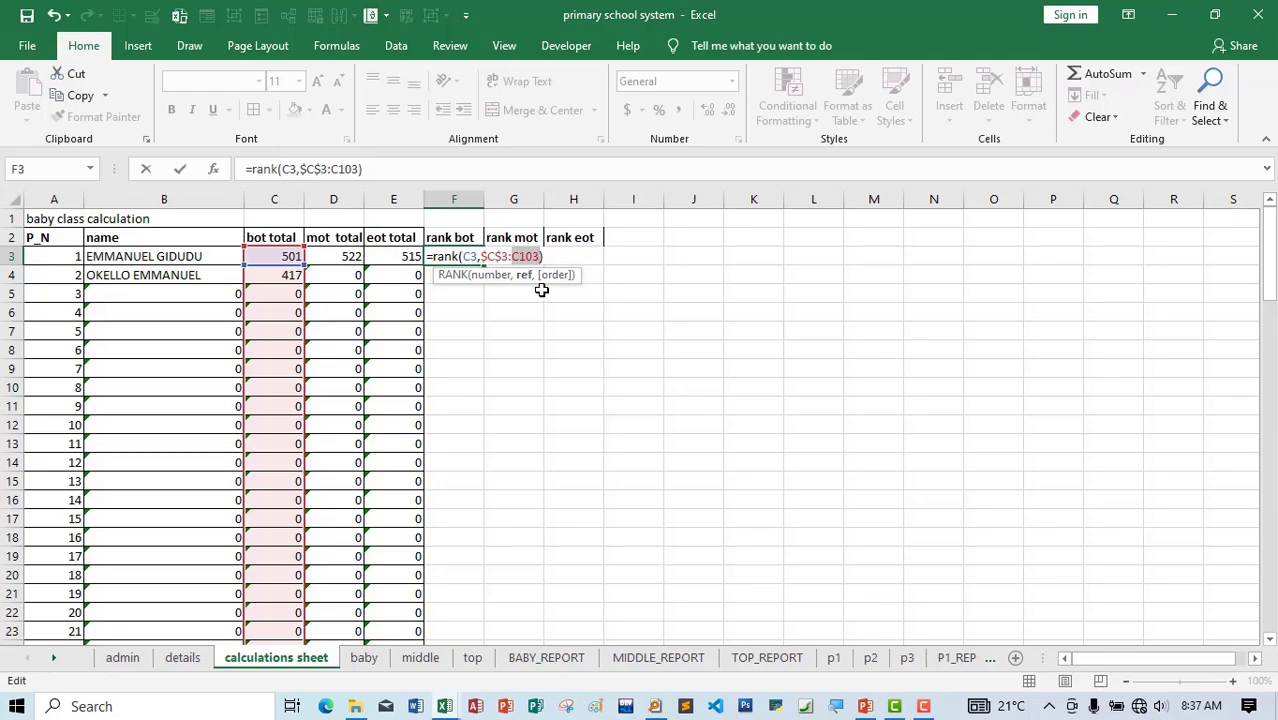
pyautogui.press('F4')
# - Commit the rank formula in F3 and fill it down the rank bot column
pyautogui.hotkey('ctrl', 'Return')
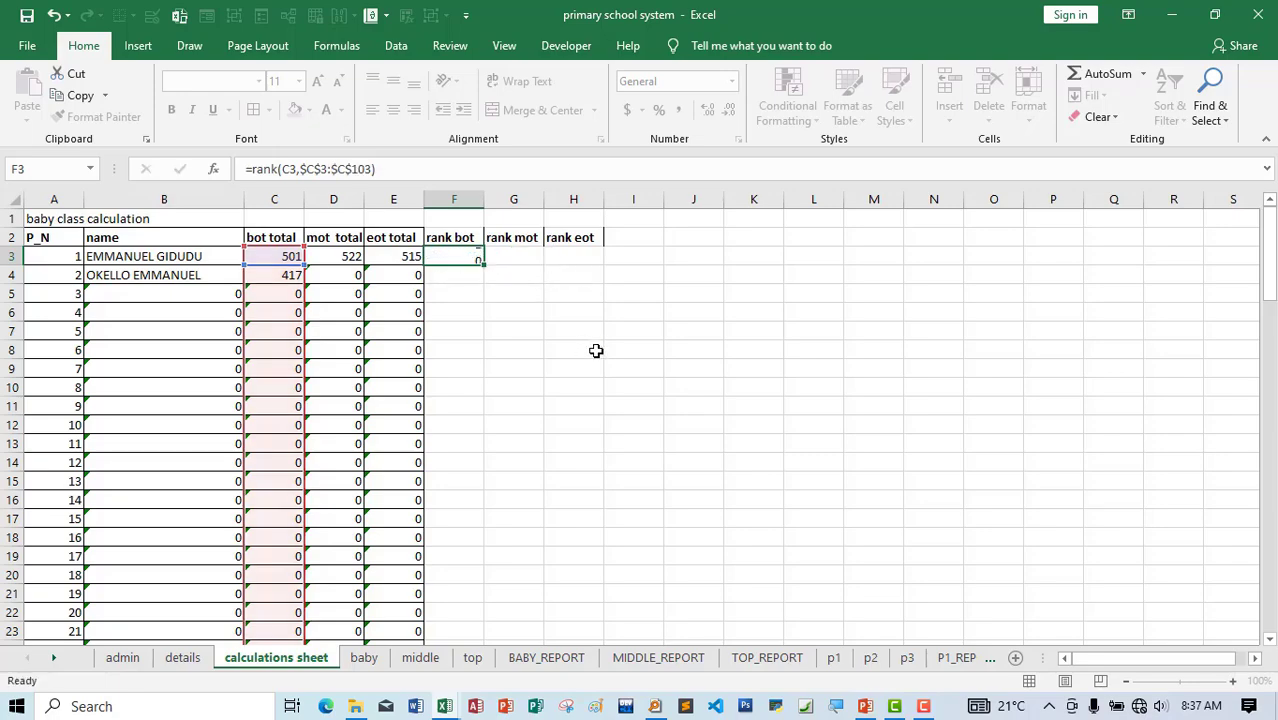
pyautogui.doubleClick(485, 265)
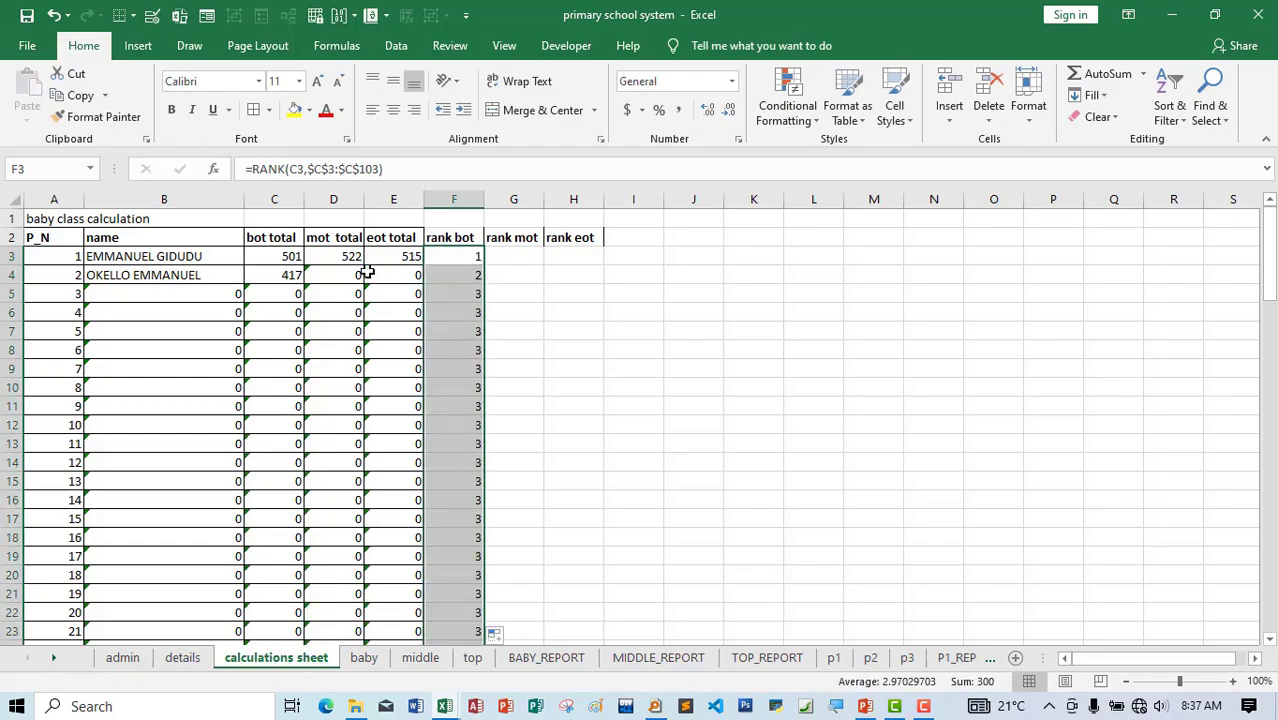
# - Compare the bot totals with their ranks in the rank bot column, including the rows with zero totals
pyautogui.click(456, 254)
pyautogui.click(465, 275)
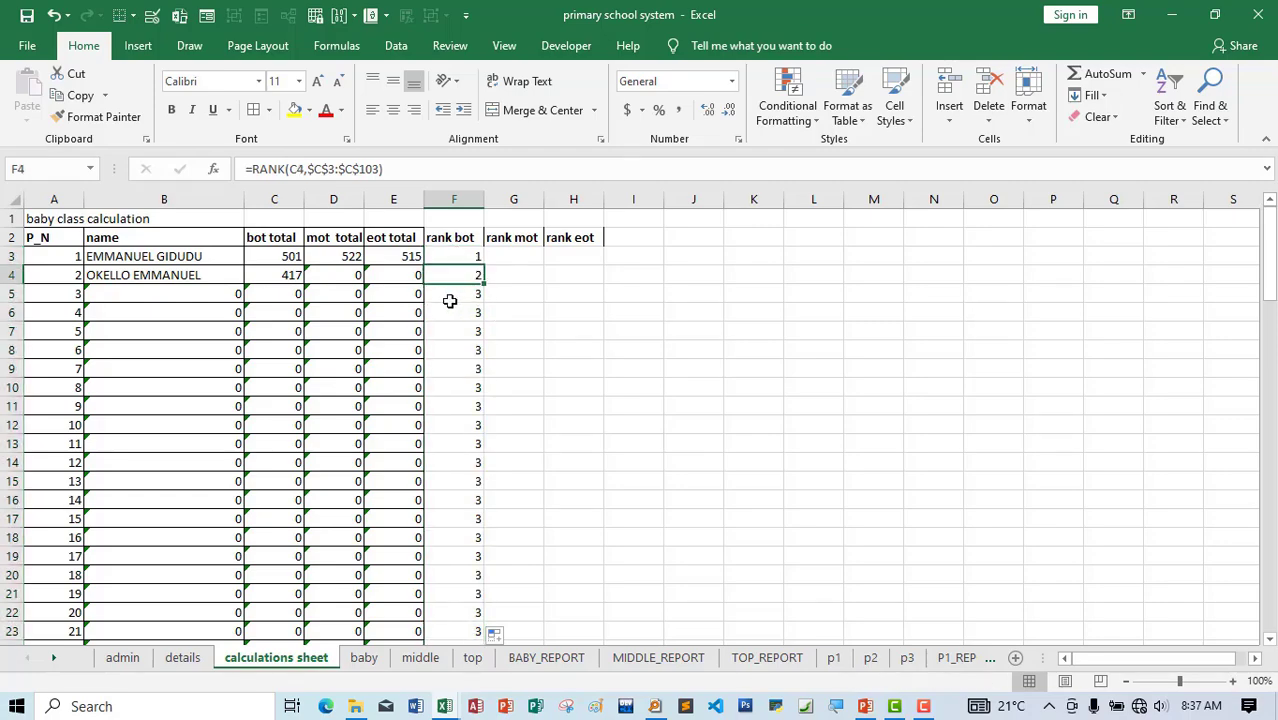
pyautogui.click(279, 258)
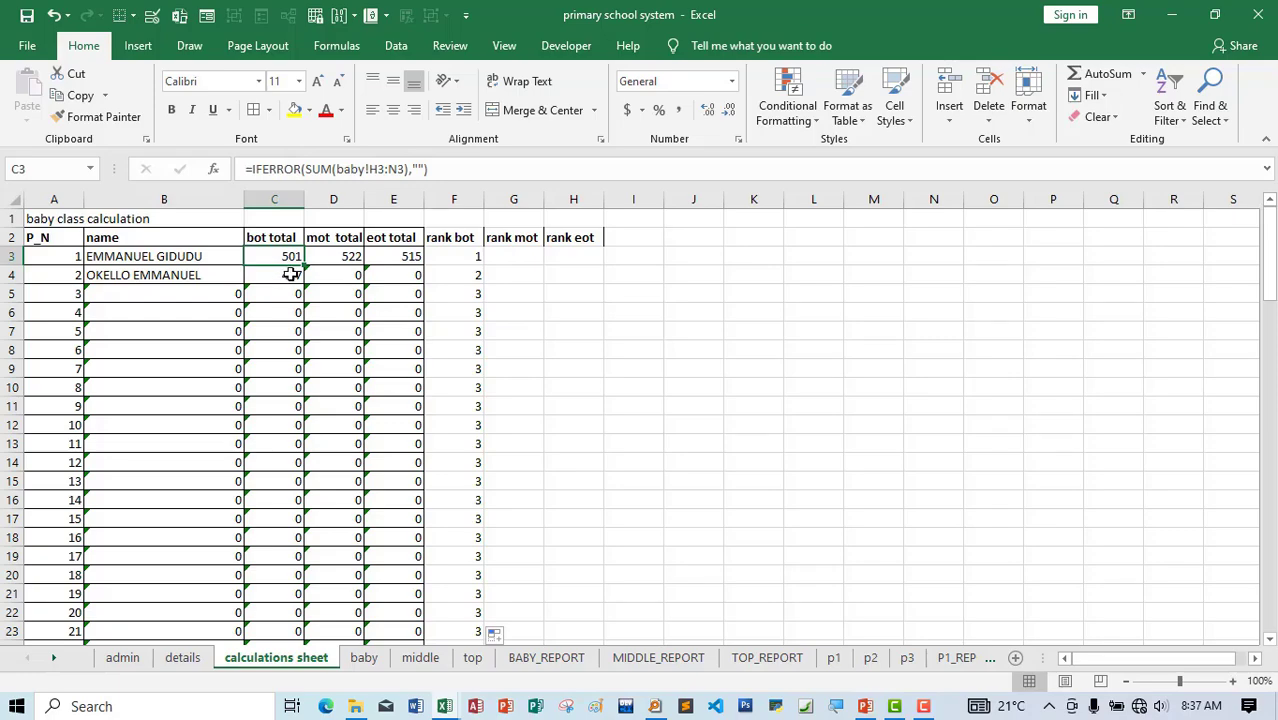
pyautogui.click(290, 274)
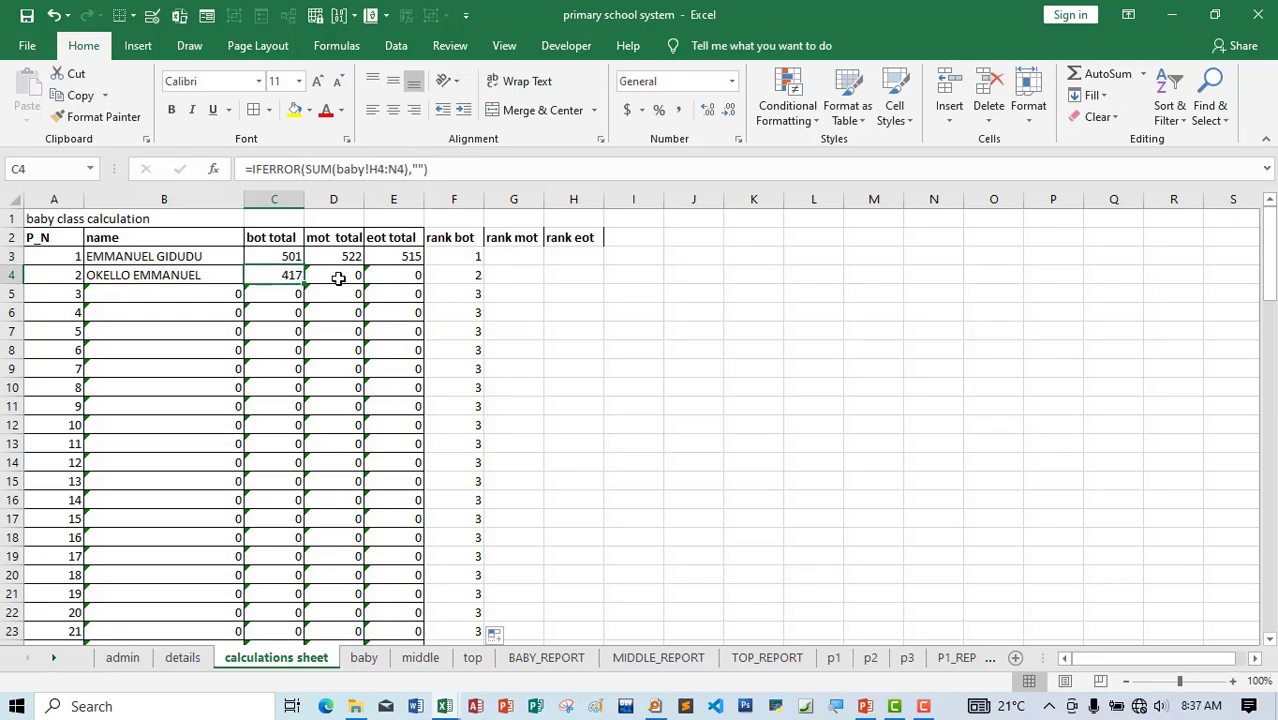
pyautogui.click(471, 257)
pyautogui.moveTo(471, 293); pyautogui.dragTo(472, 400)
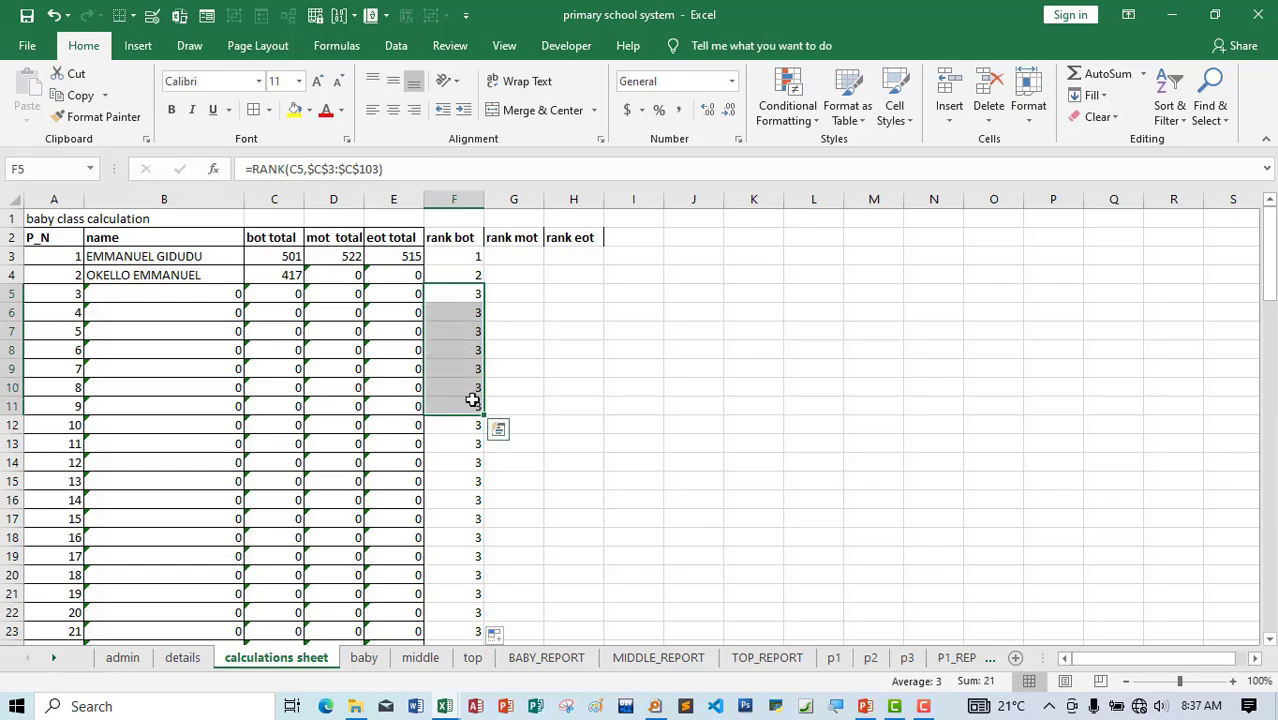
# - Wrap the F3 formula in an IF that leaves zero totals blank: =IF(C3=0,"",RANK(C3,$C$3:$C$103))
pyautogui.click(463, 262)
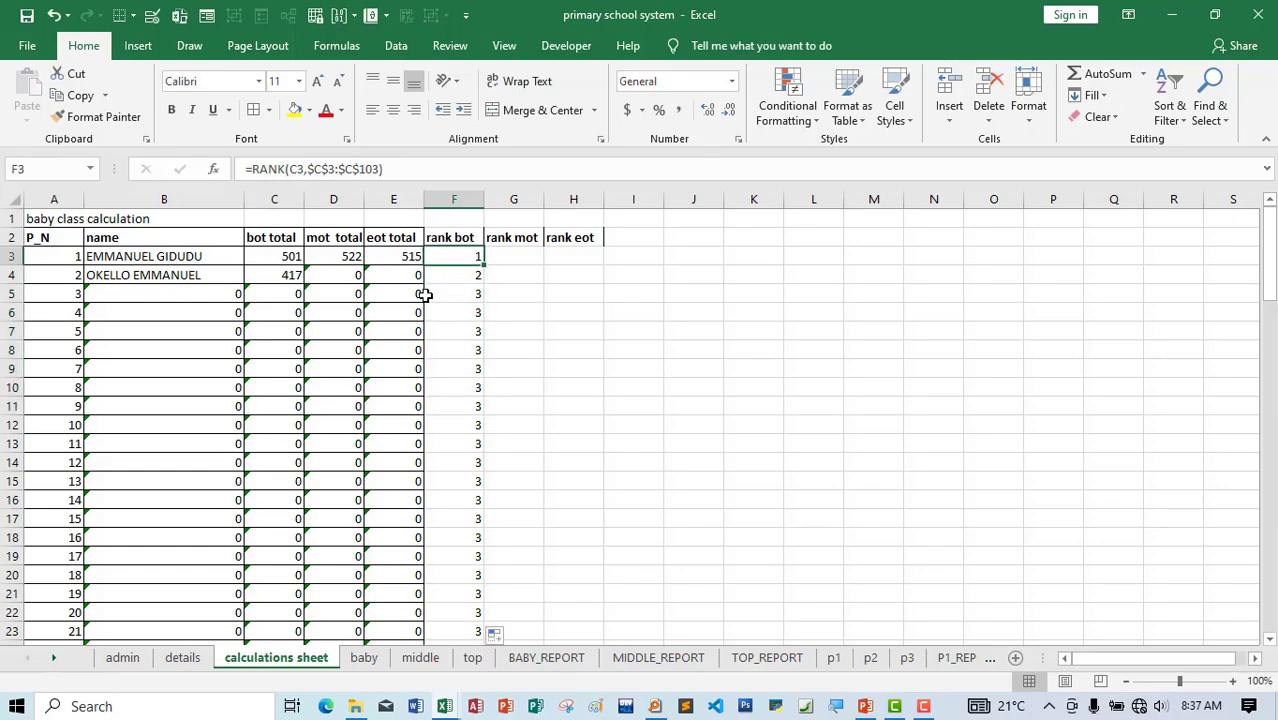
pyautogui.click(248, 168)
pyautogui.write('if')
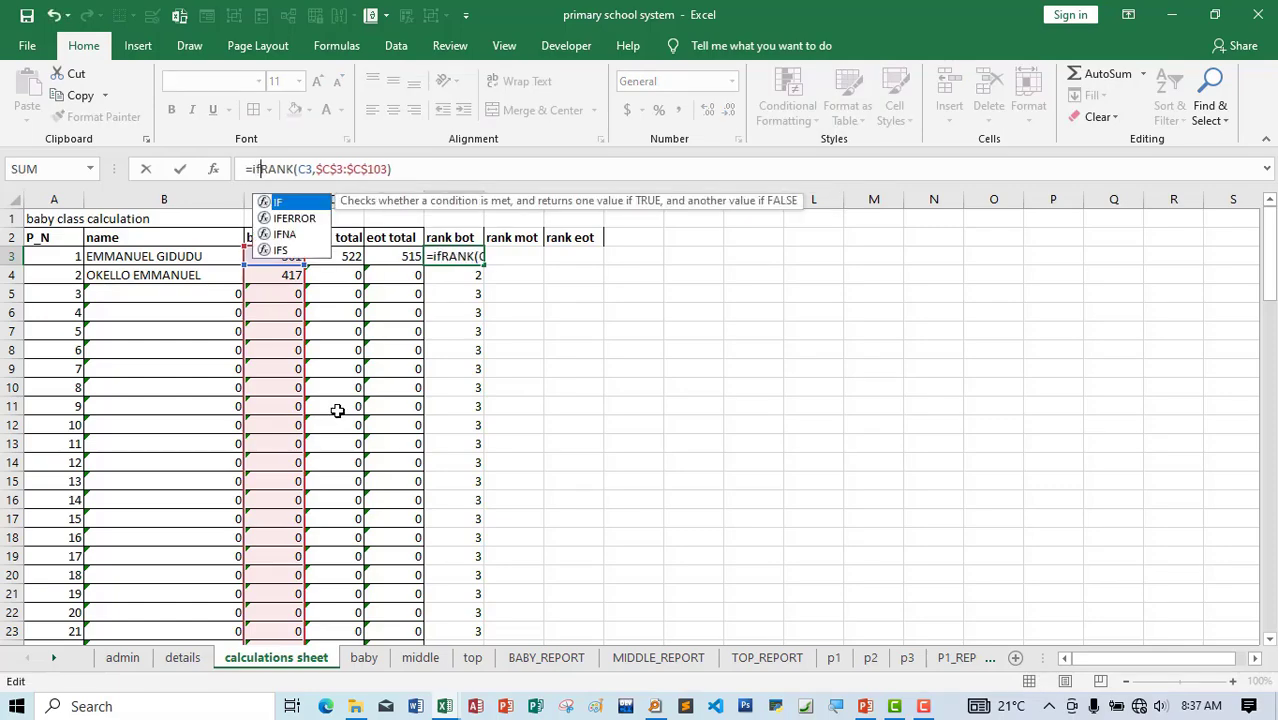
pyautogui.write('(')
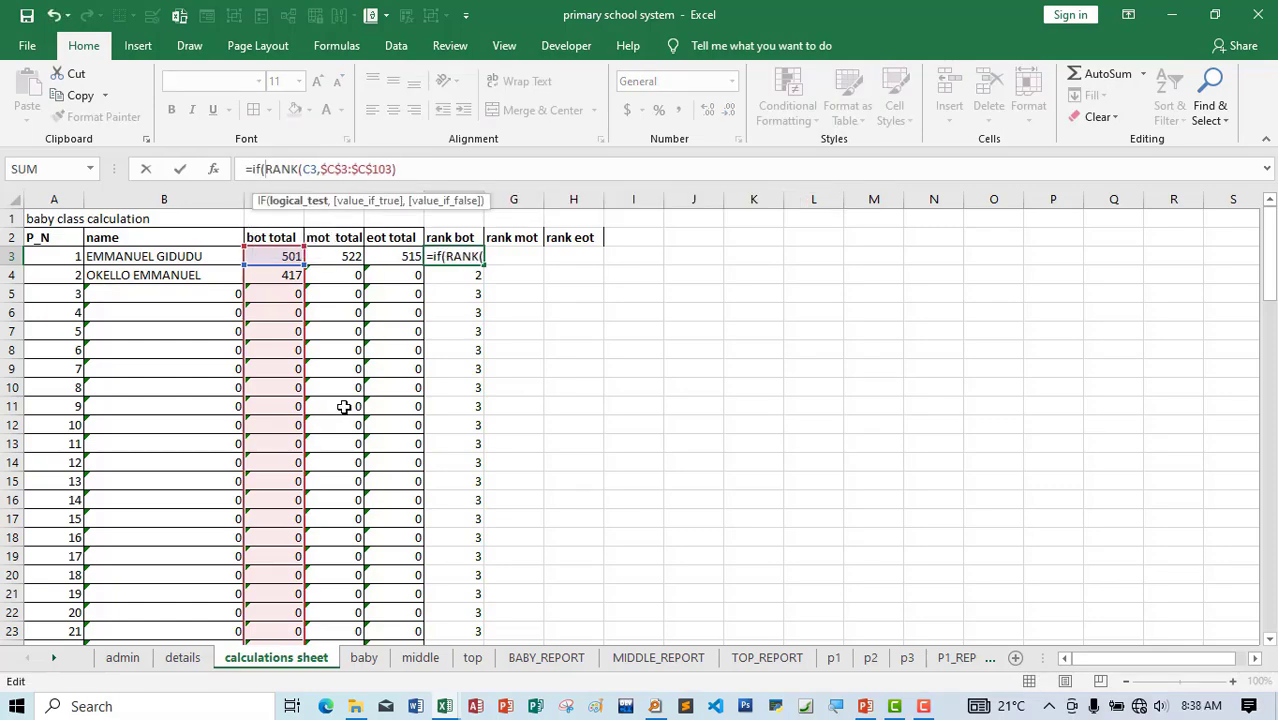
pyautogui.click(278, 254)
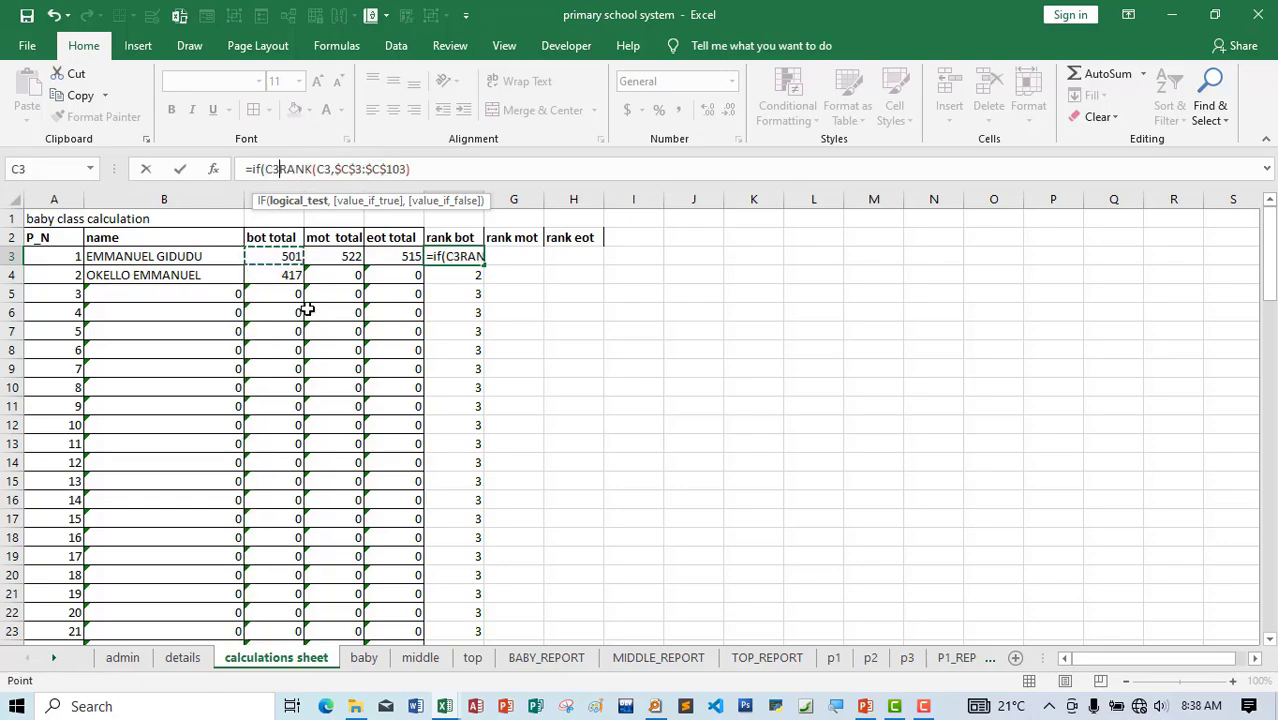
pyautogui.write('=')
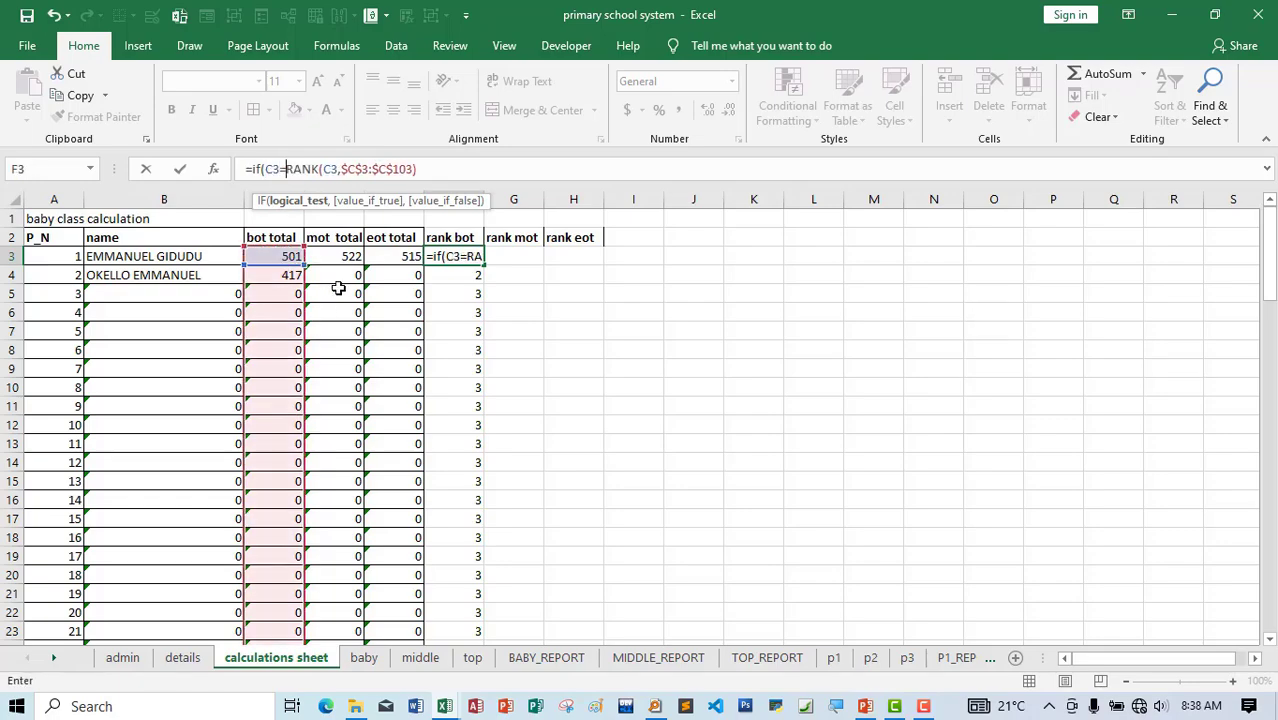
pyautogui.write('0')
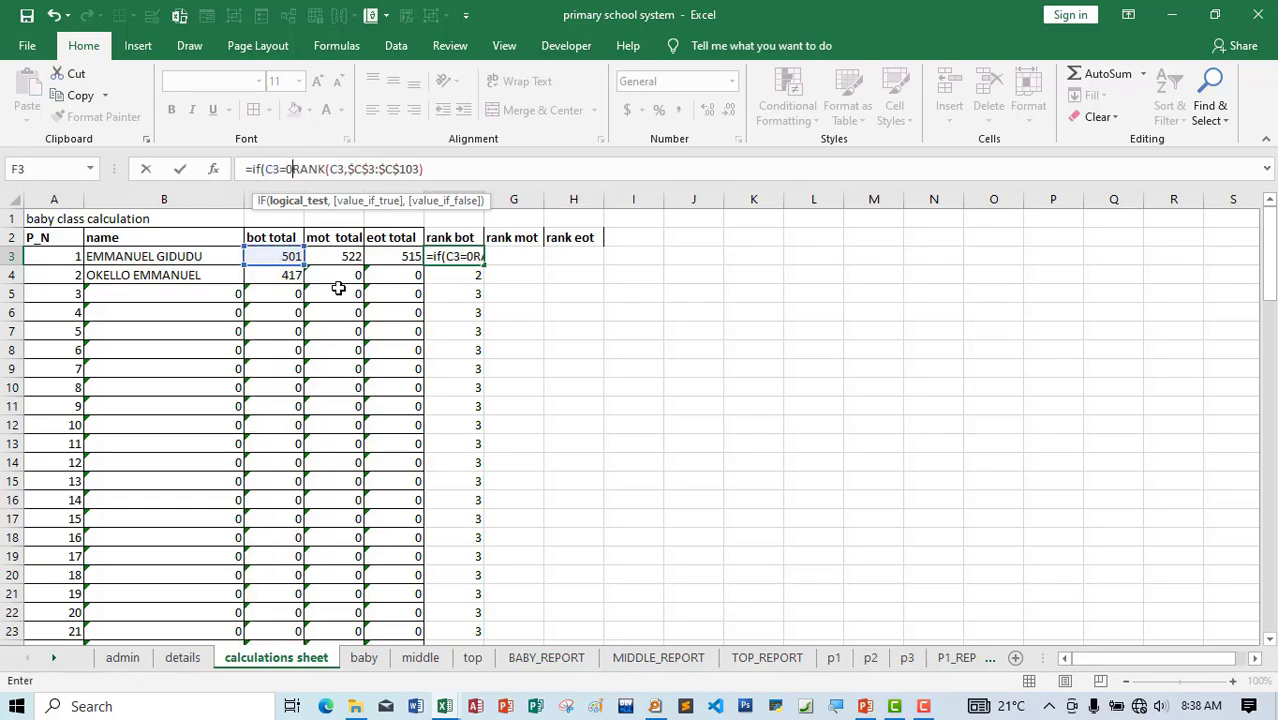
pyautogui.write(',"",')
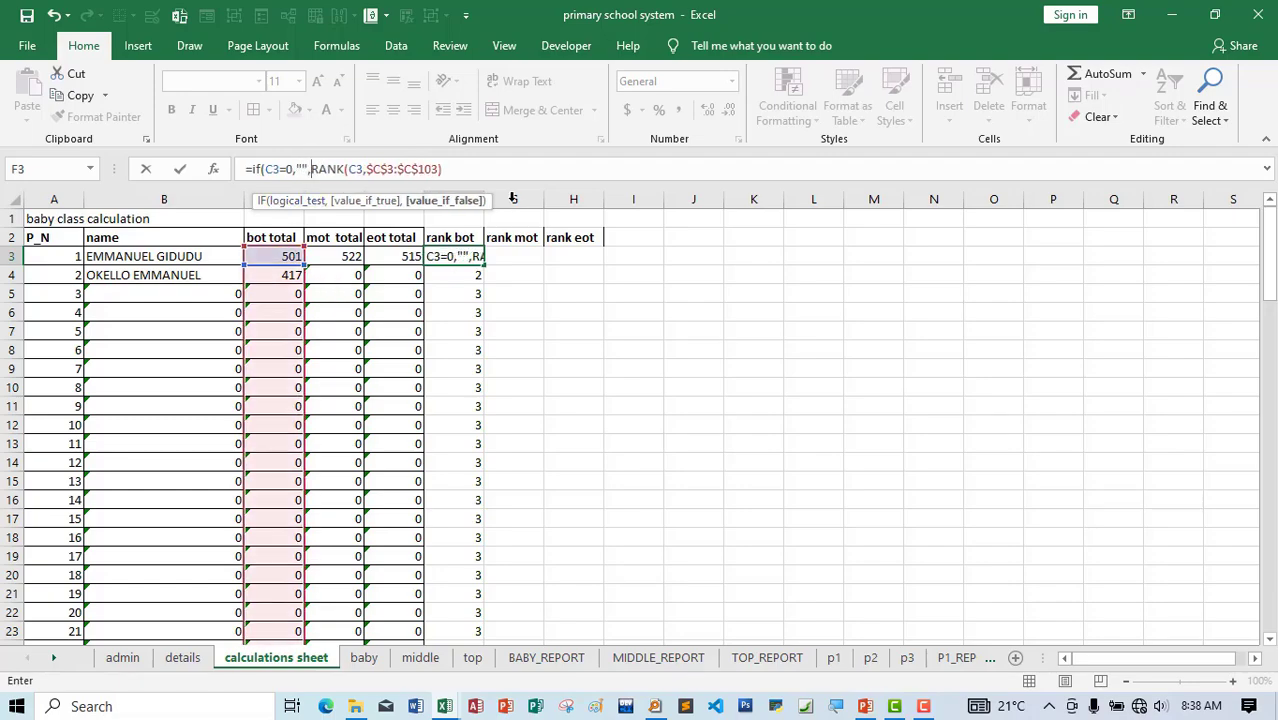
pyautogui.click(458, 166)
pyautogui.press('Return')
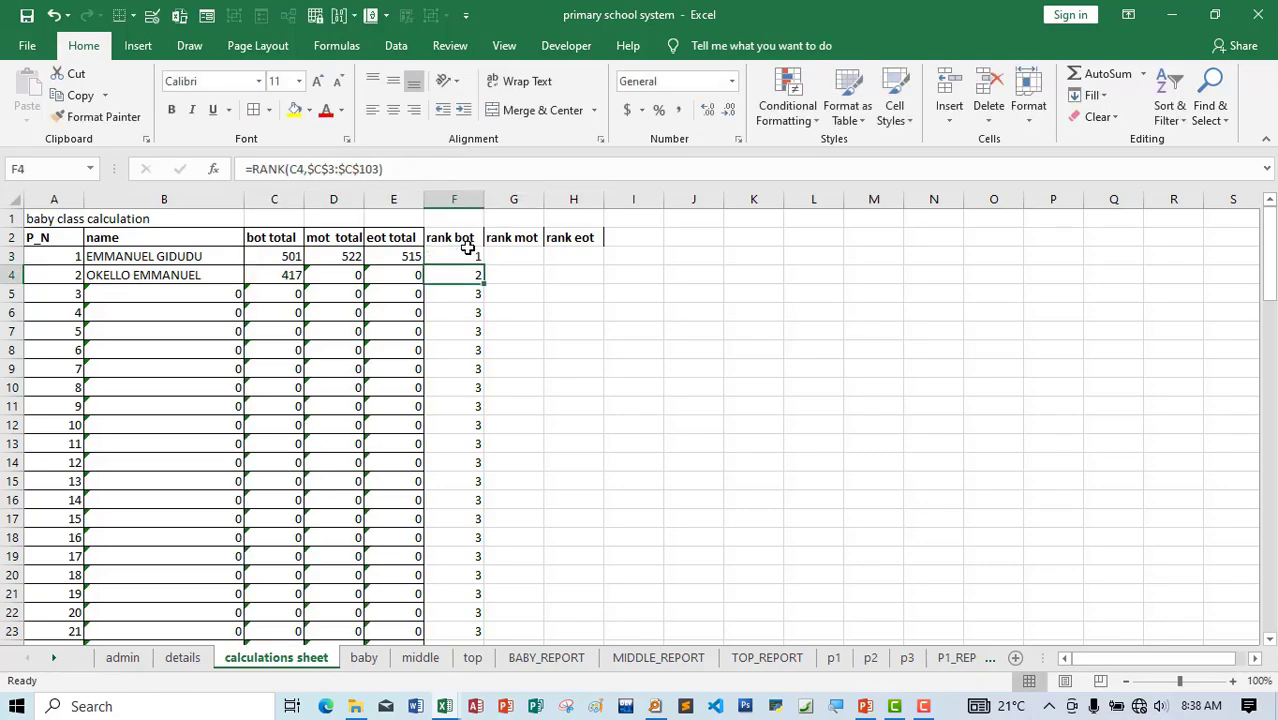
# - Fill the IF-wrapped rank formula from F3 down the rank bot column and check the zero-total rows
pyautogui.click(475, 260)
pyautogui.doubleClick(484, 262)
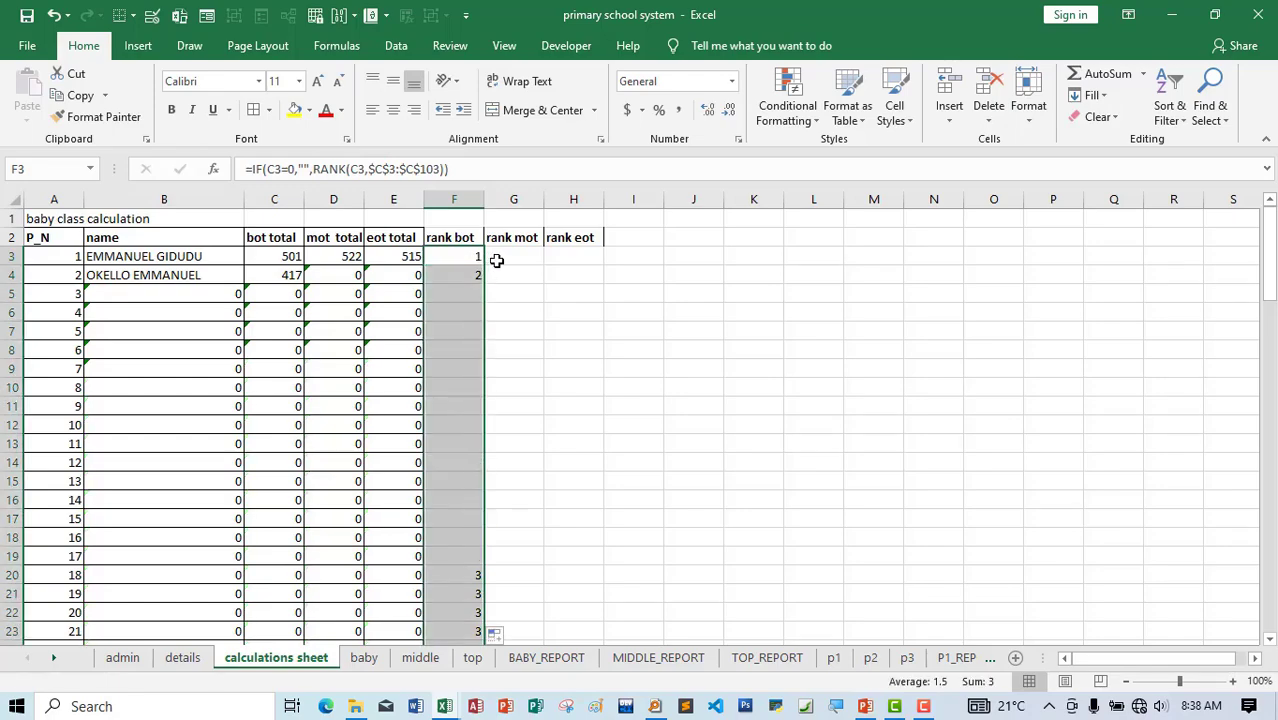
pyautogui.click(462, 256)
pyautogui.moveTo(472, 300); pyautogui.dragTo(472, 600)
pyautogui.click(519, 335)
# - Enter a rank formula in G3 for the first mot total against the whole mot total column: =rank(D3,D3:D103)
pyautogui.click(519, 258)
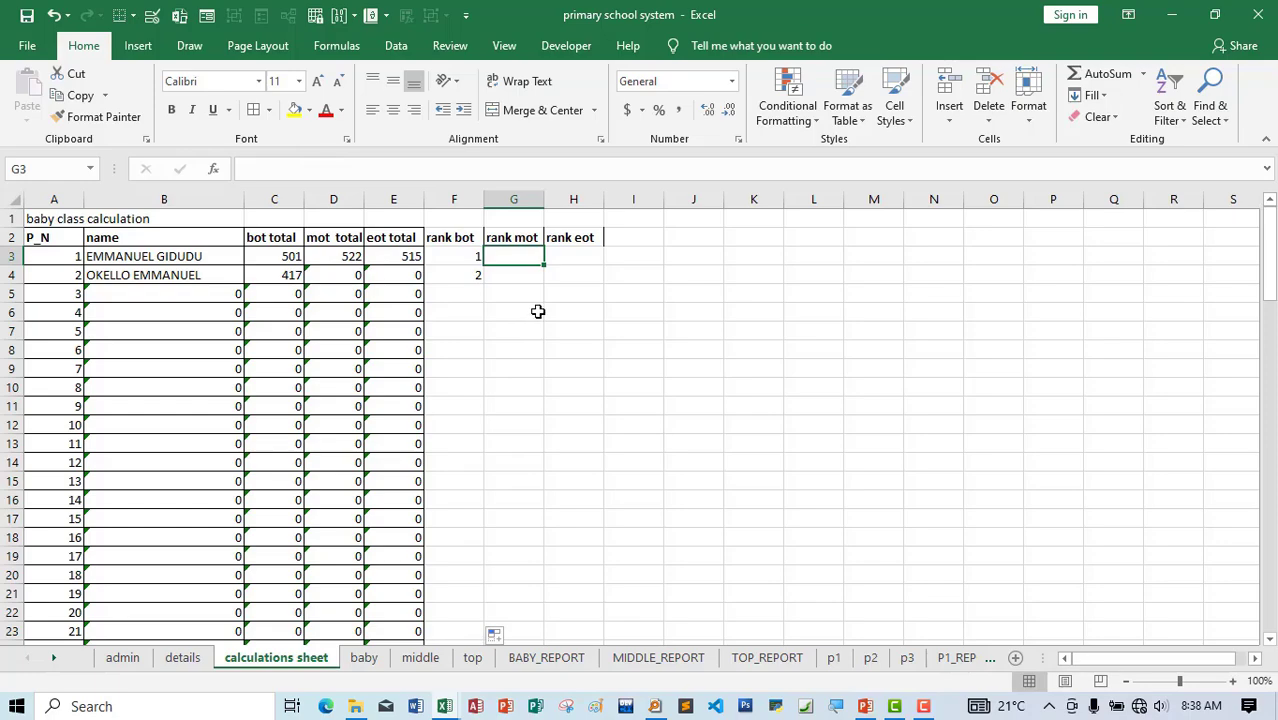
pyautogui.write('=ranjk')
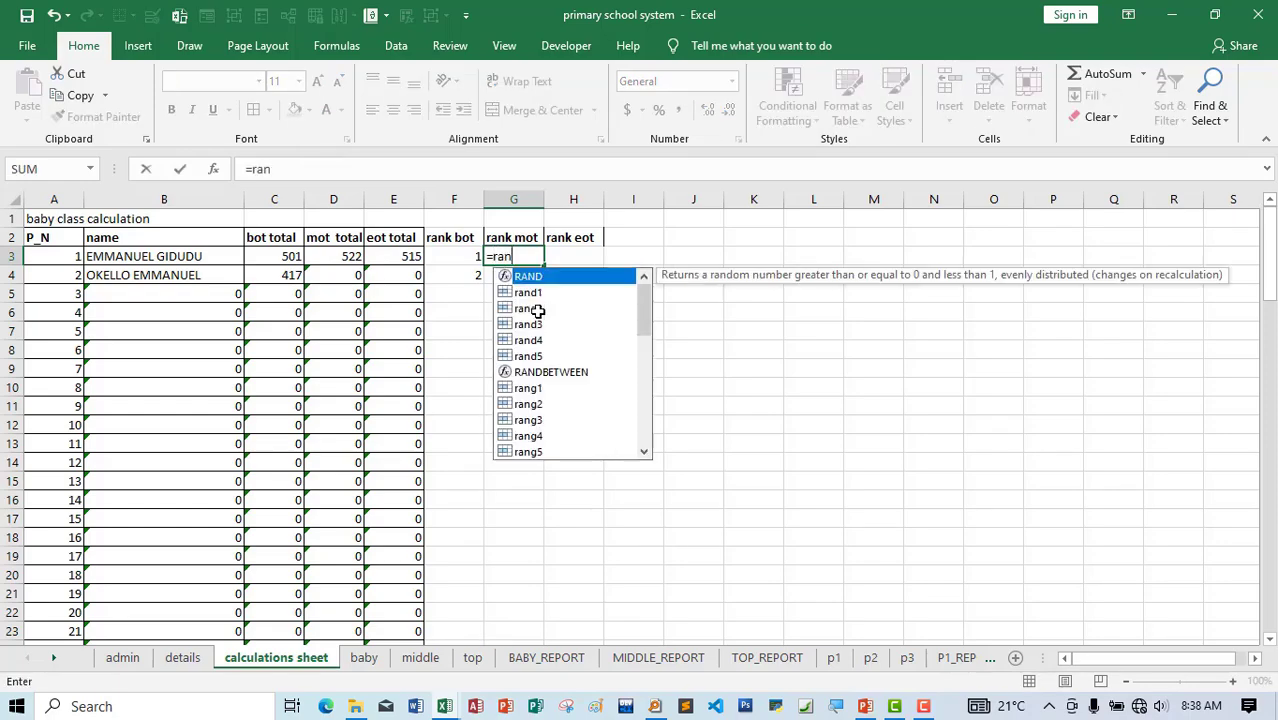
pyautogui.press('BackSpace')
pyautogui.press('BackSpace')
pyautogui.write('k(')
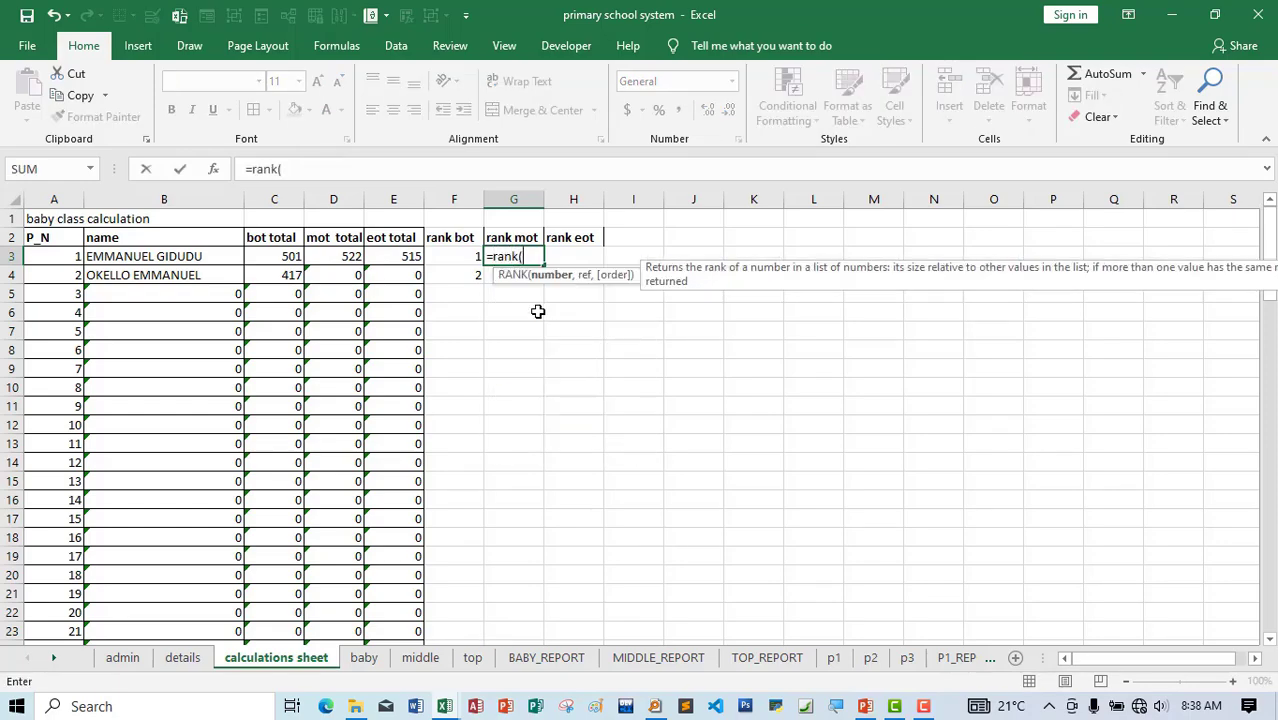
pyautogui.click(358, 256)
pyautogui.write(',')
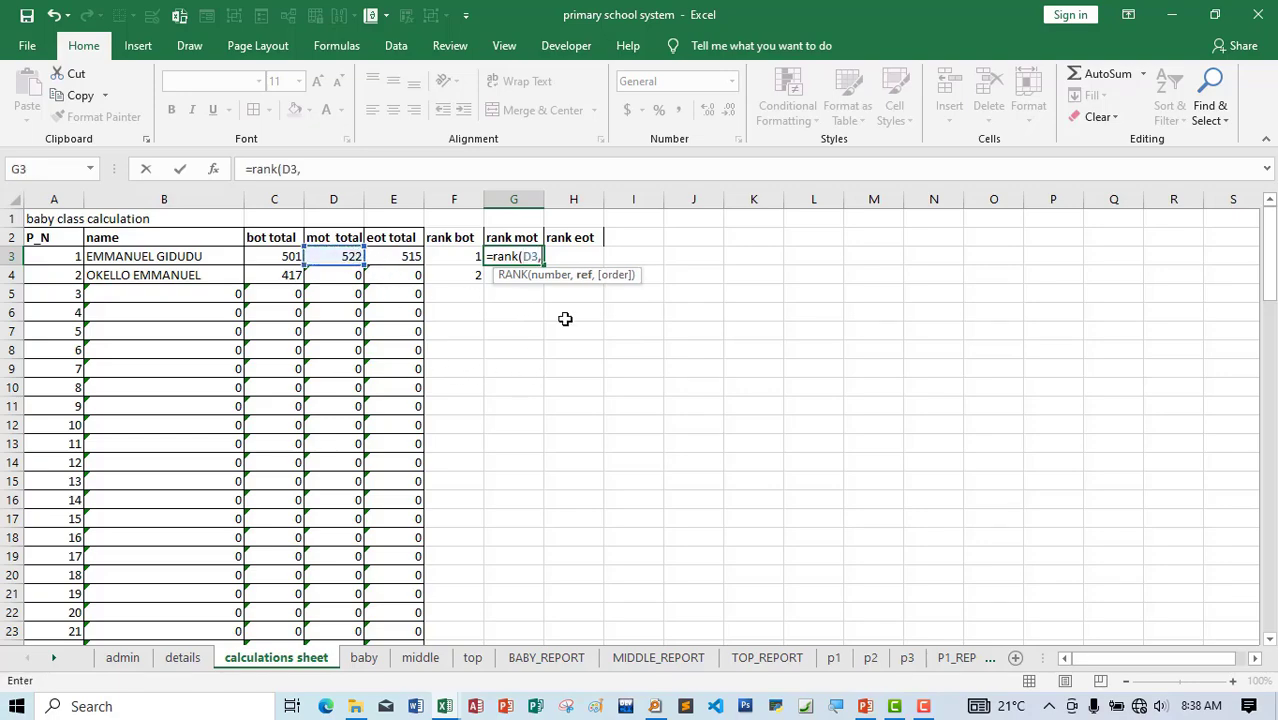
pyautogui.moveTo(334, 256); pyautogui.dragTo(339, 611)
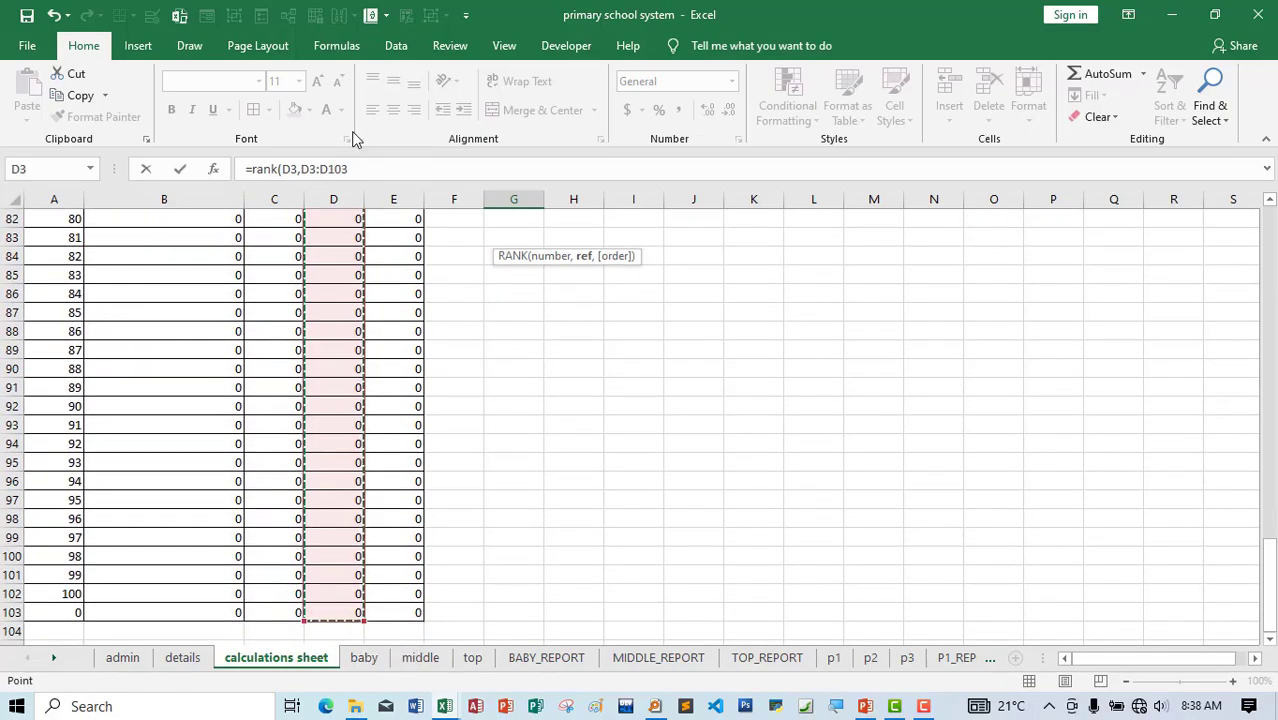
pyautogui.click(364, 169)
pyautogui.write(')')
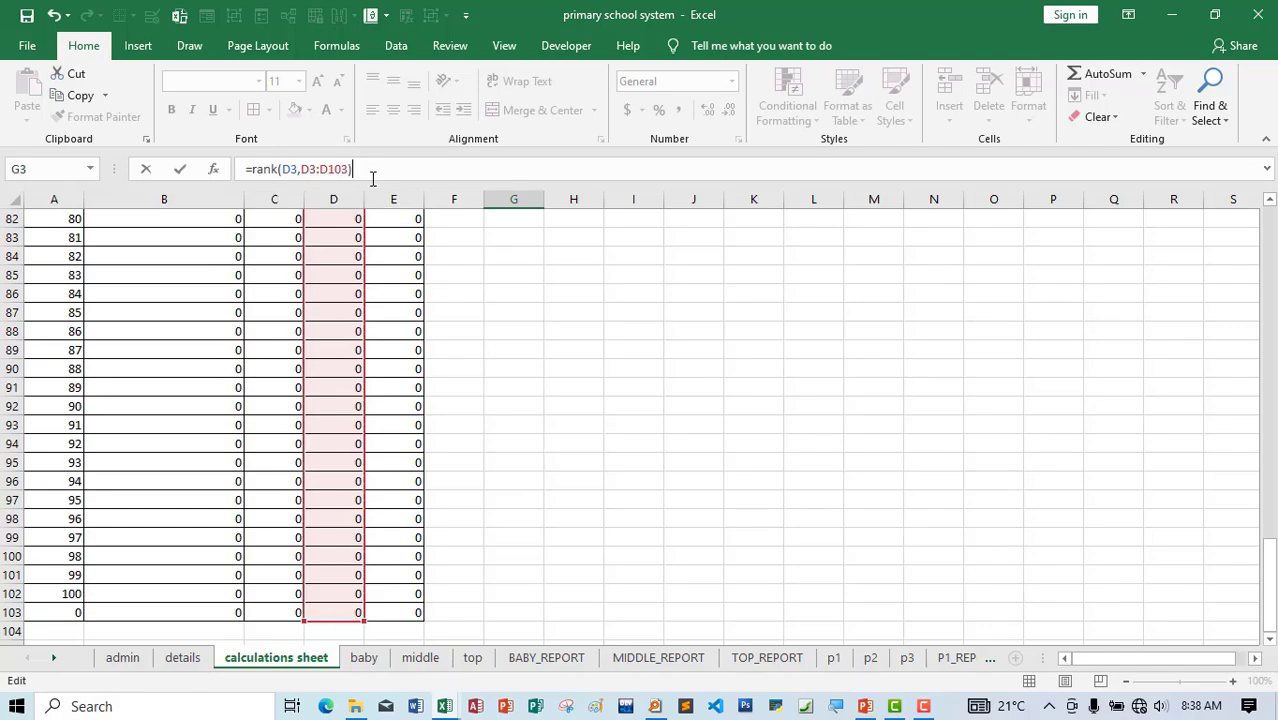
# - Make the ranking range in the G3 formula absolute as $D$3:$D$103 and commit the formula
pyautogui.click(311, 169)
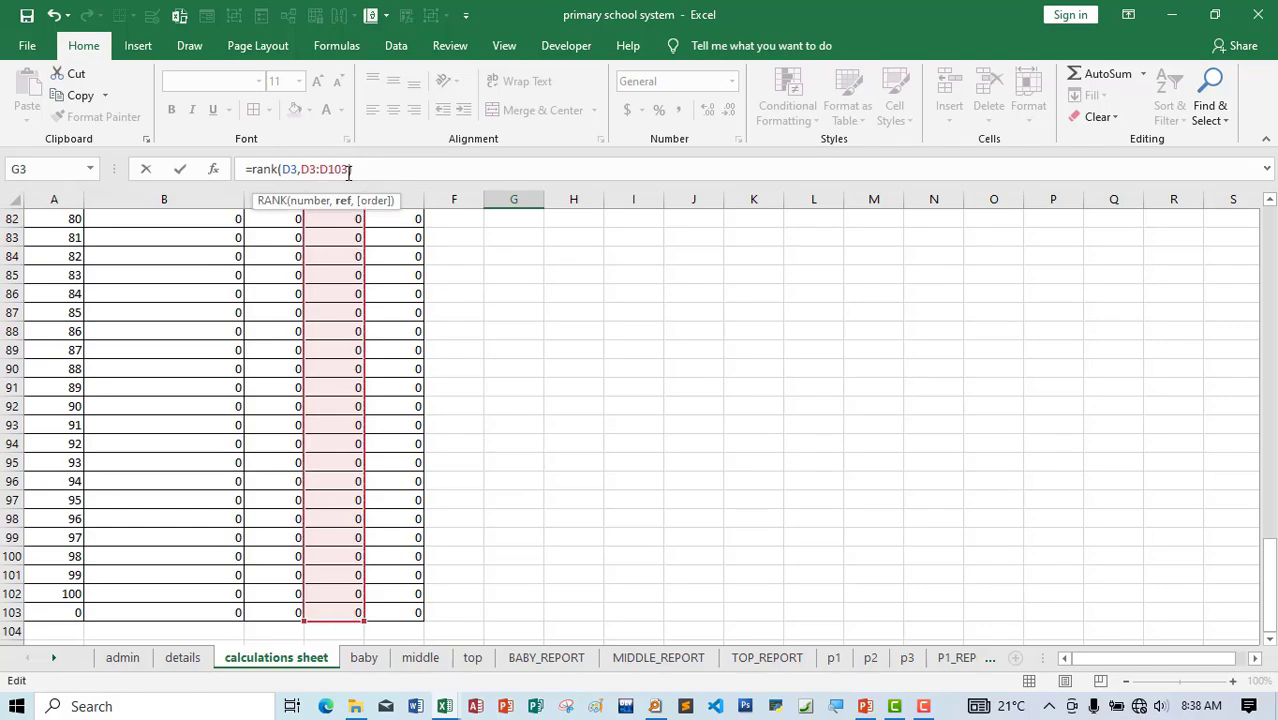
pyautogui.press('F4')
pyautogui.click(345, 169)
pyautogui.press('F4')
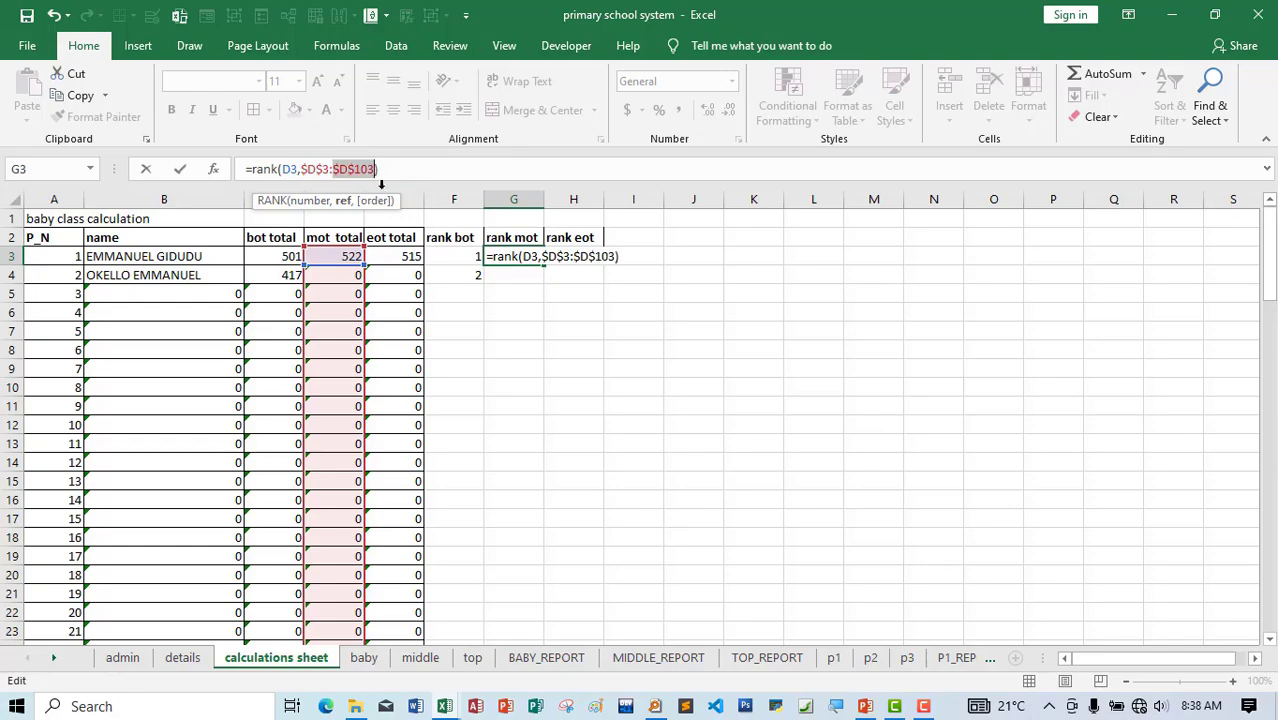
pyautogui.click(397, 171)
pyautogui.press('Return')
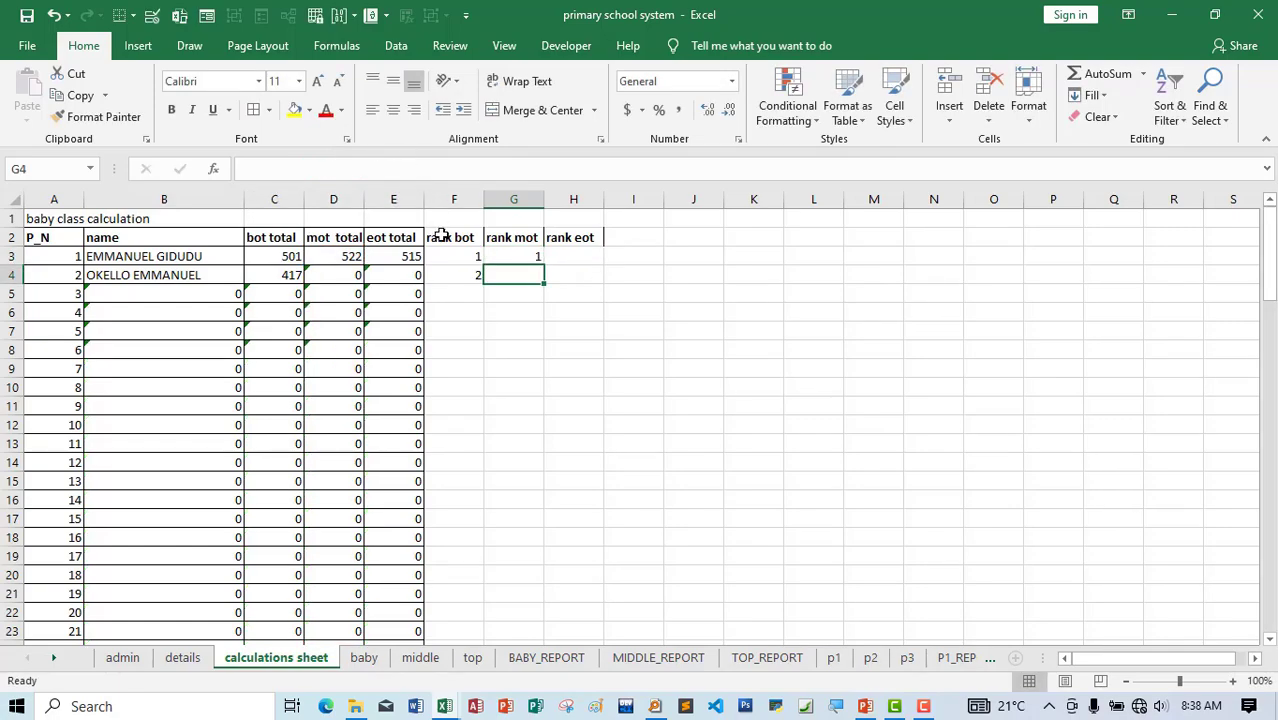
# - Fill the plain rank formula from G3 down the rank mot column and check the zero-total rows
pyautogui.click(530, 258)
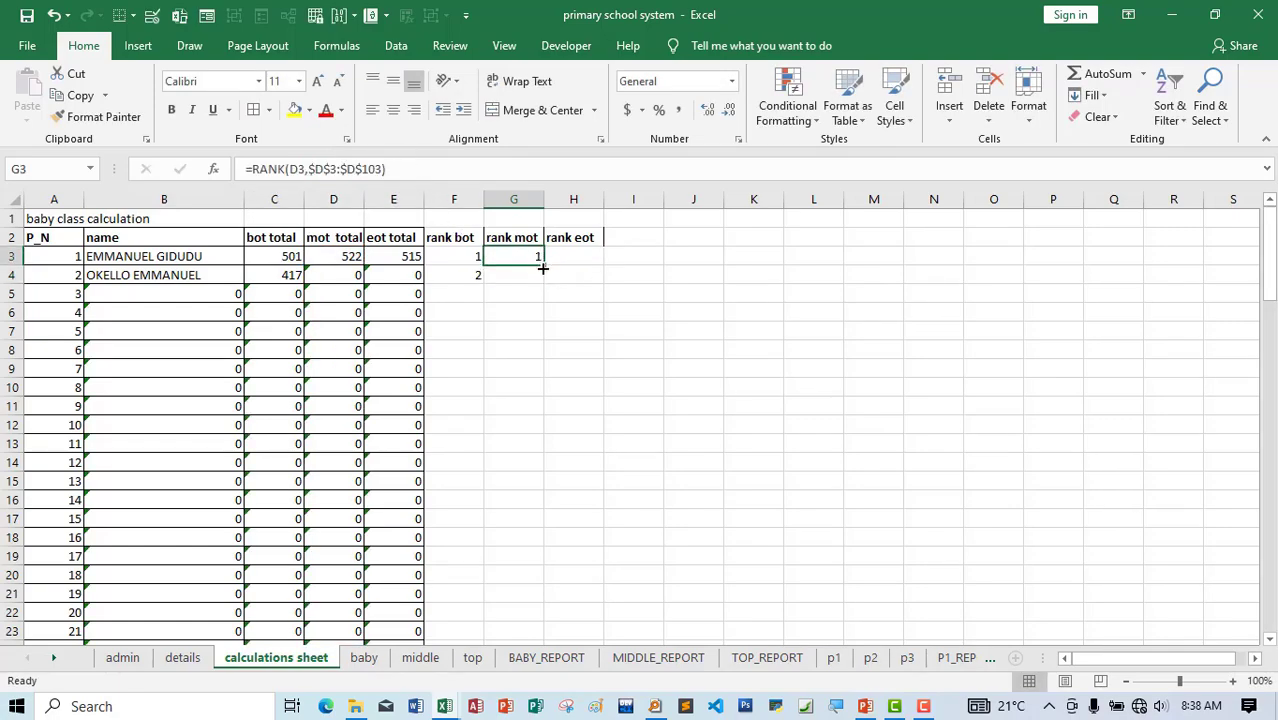
pyautogui.doubleClick(542, 266)
pyautogui.click(528, 264)
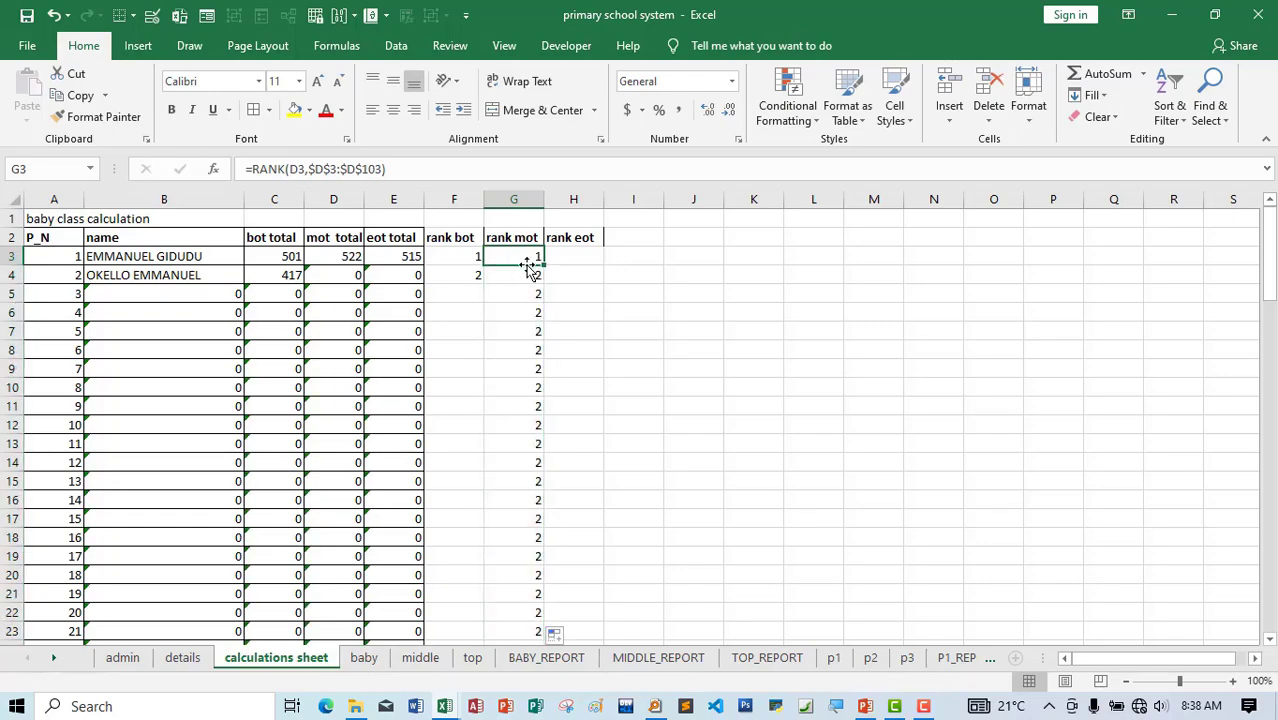
pyautogui.moveTo(531, 275); pyautogui.dragTo(530, 462)
pyautogui.click(528, 409)
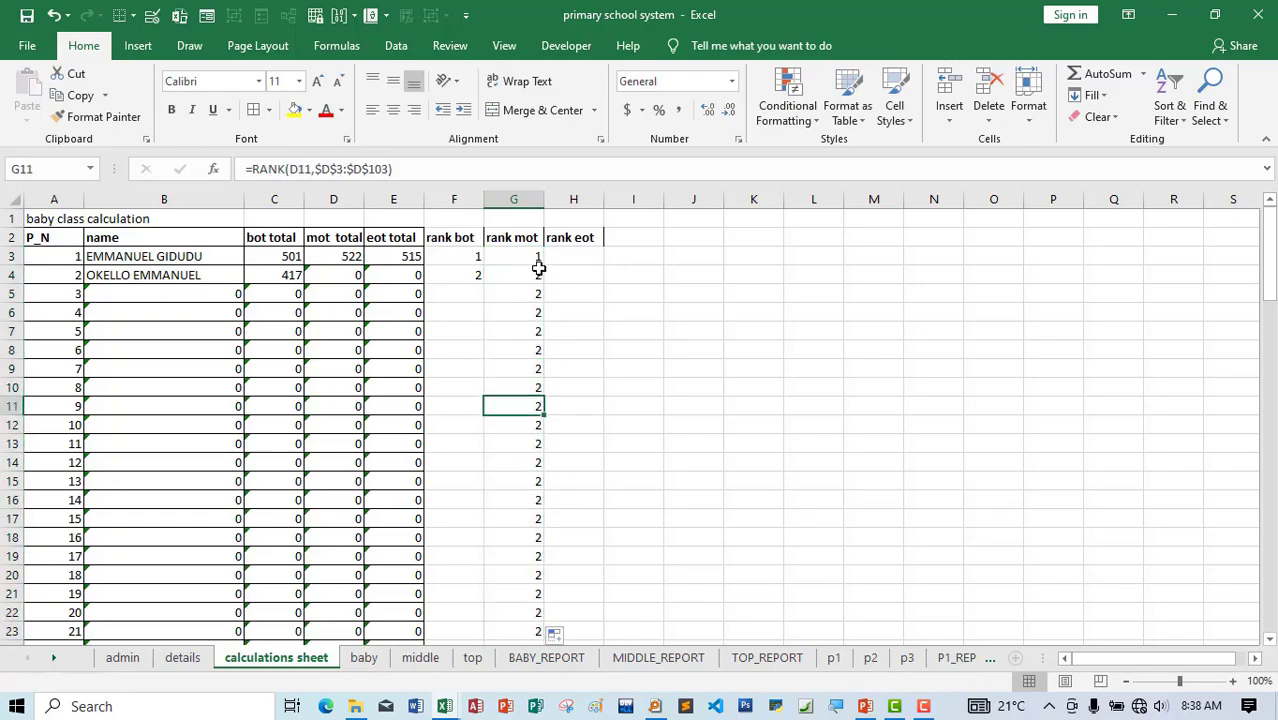
# - Wrap the G3 formula as =IF(D3=0,"",RANK(D3,$D$3:$D$103)) and fill it down the rank mot column
pyautogui.click(532, 260)
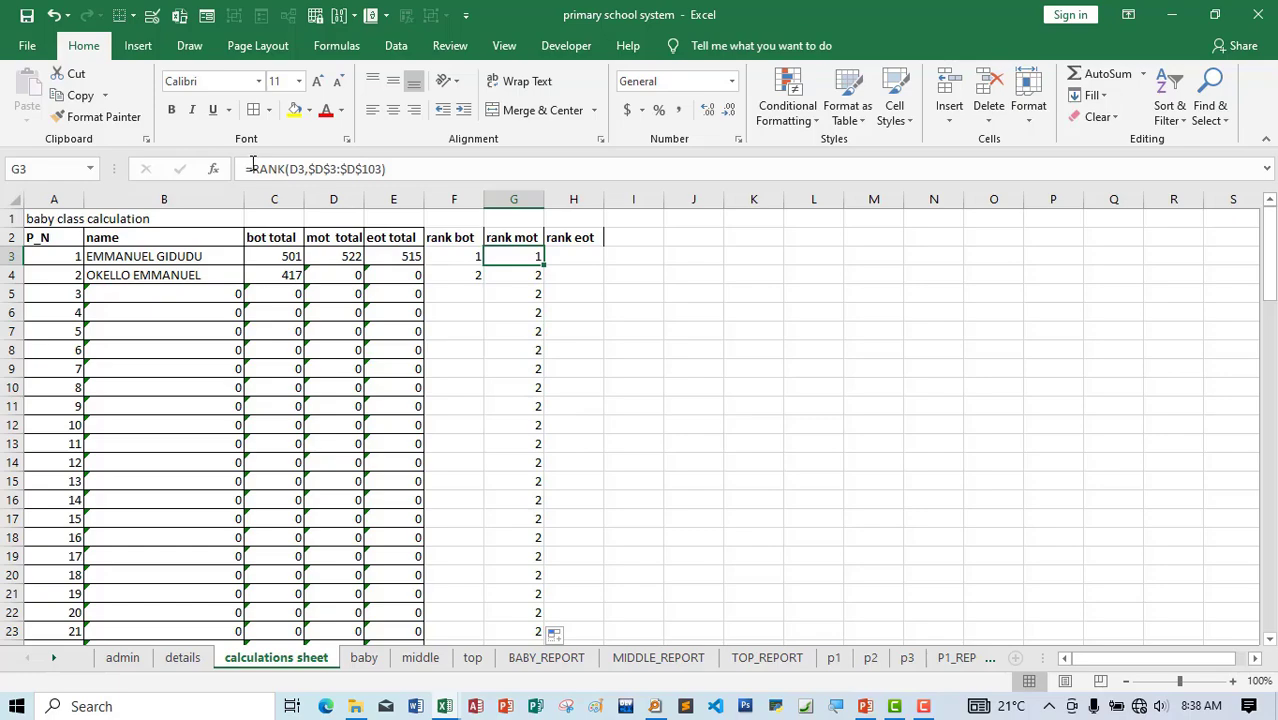
pyautogui.click(252, 167)
pyautogui.write('if(')
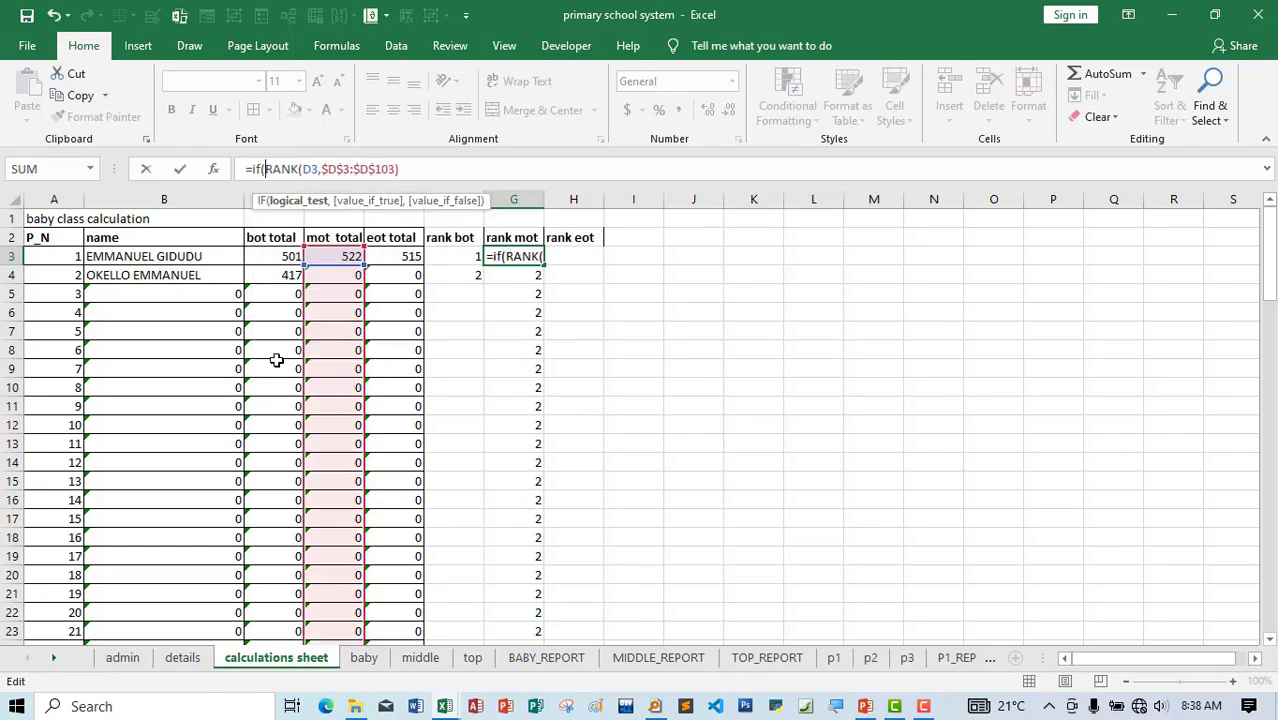
pyautogui.click(343, 258)
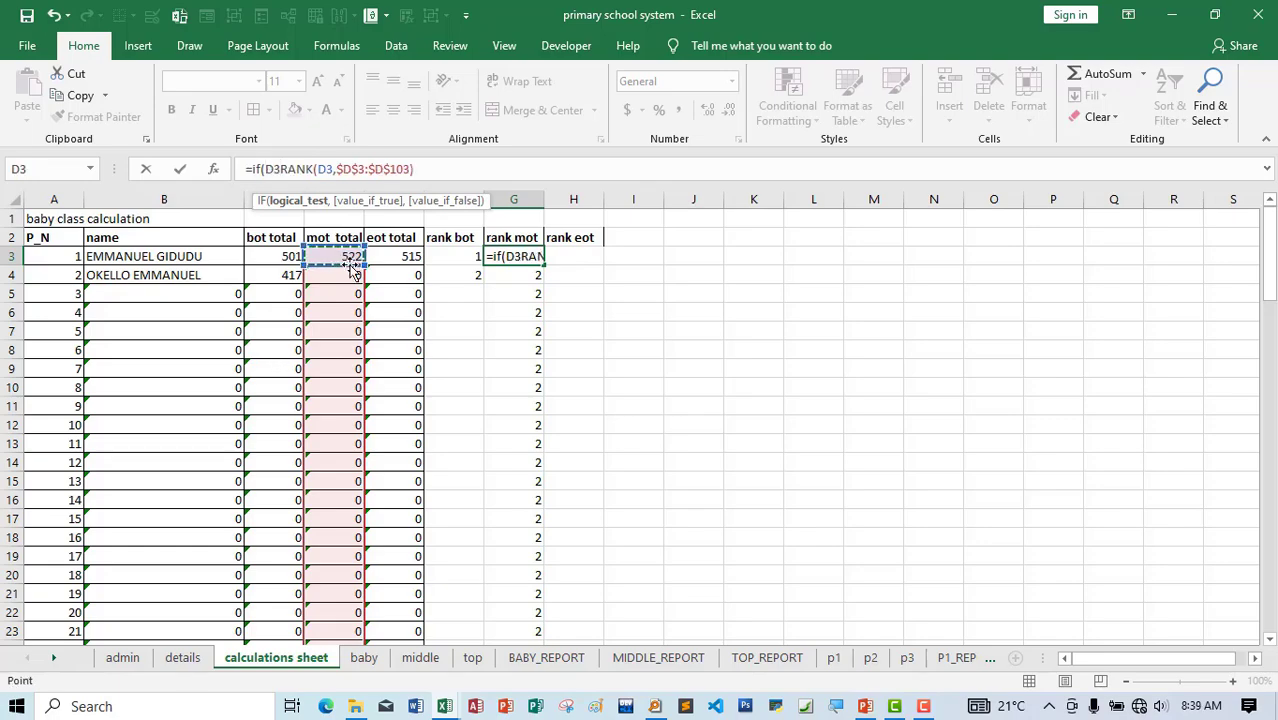
pyautogui.write('=0')
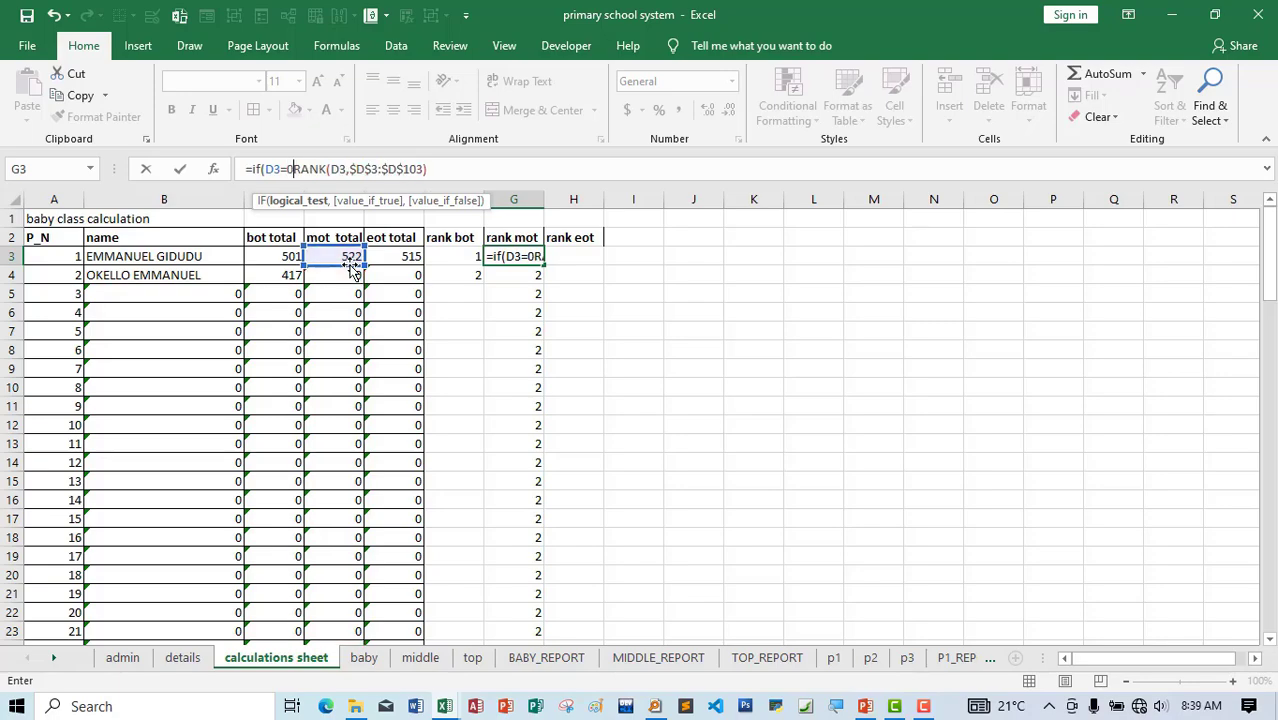
pyautogui.write(',""')
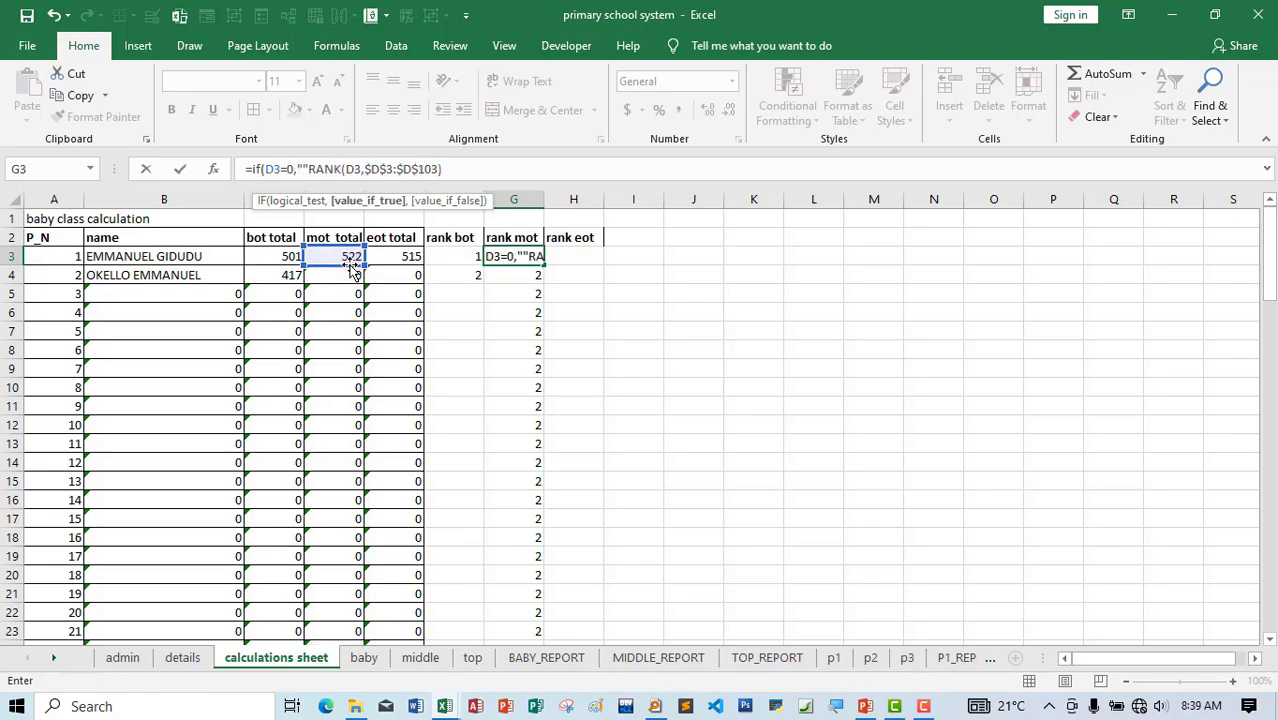
pyautogui.write(',')
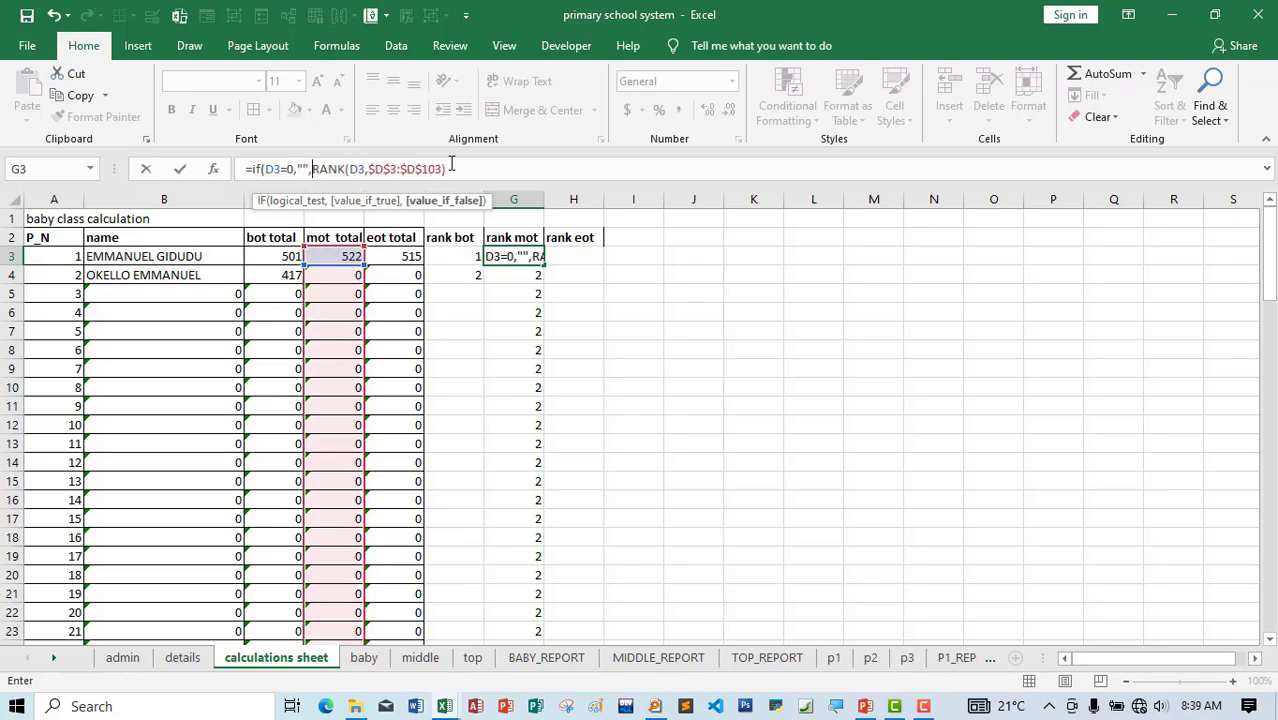
pyautogui.press('Return')
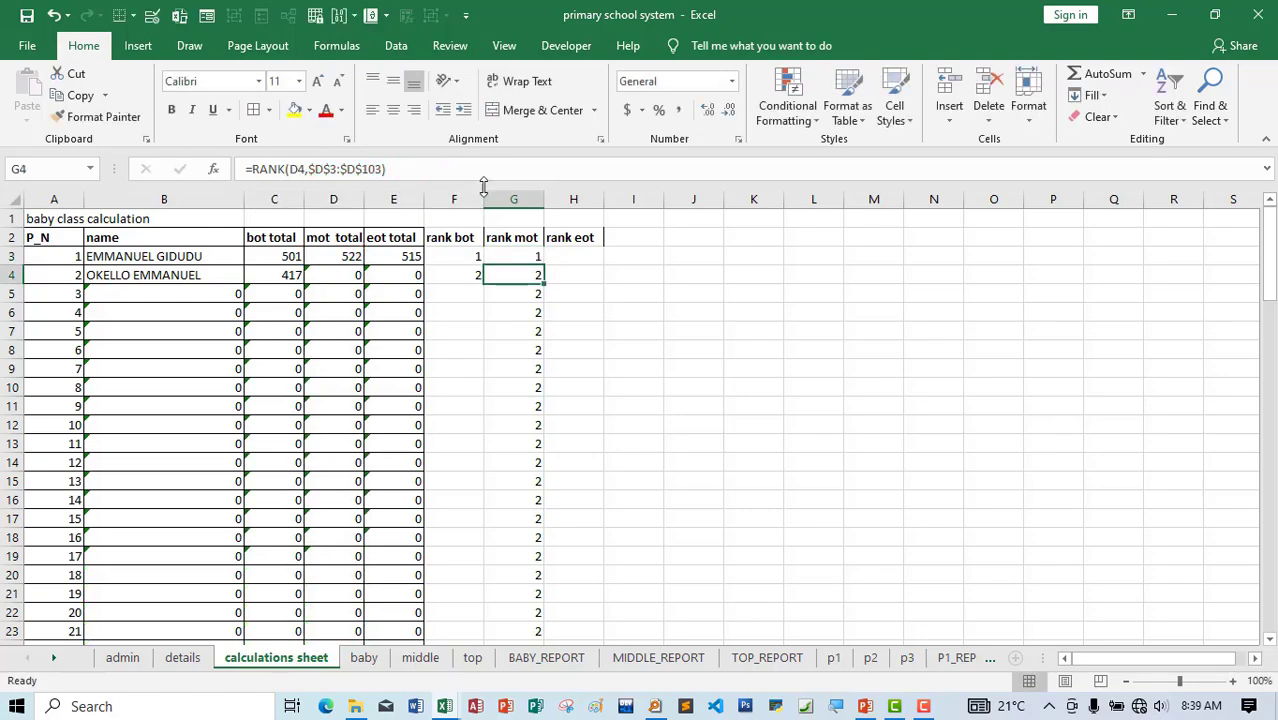
pyautogui.click(540, 258)
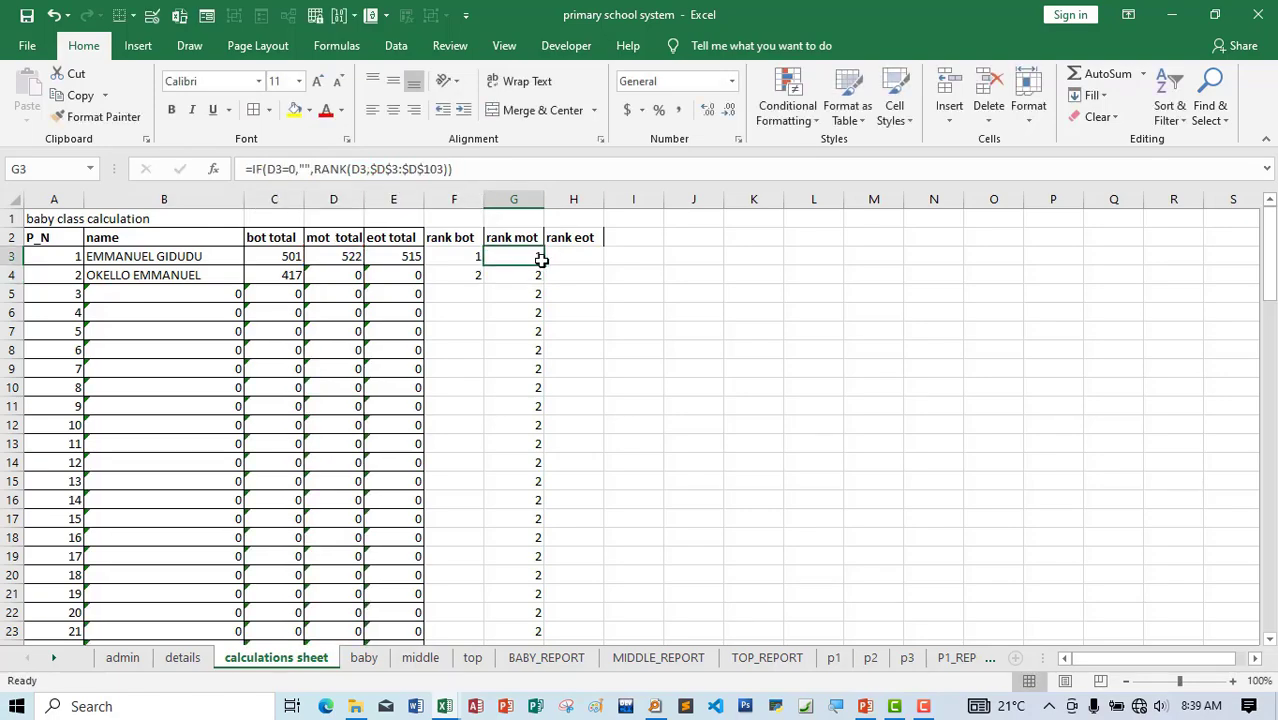
pyautogui.moveTo(545, 264); pyautogui.dragTo(543, 629)
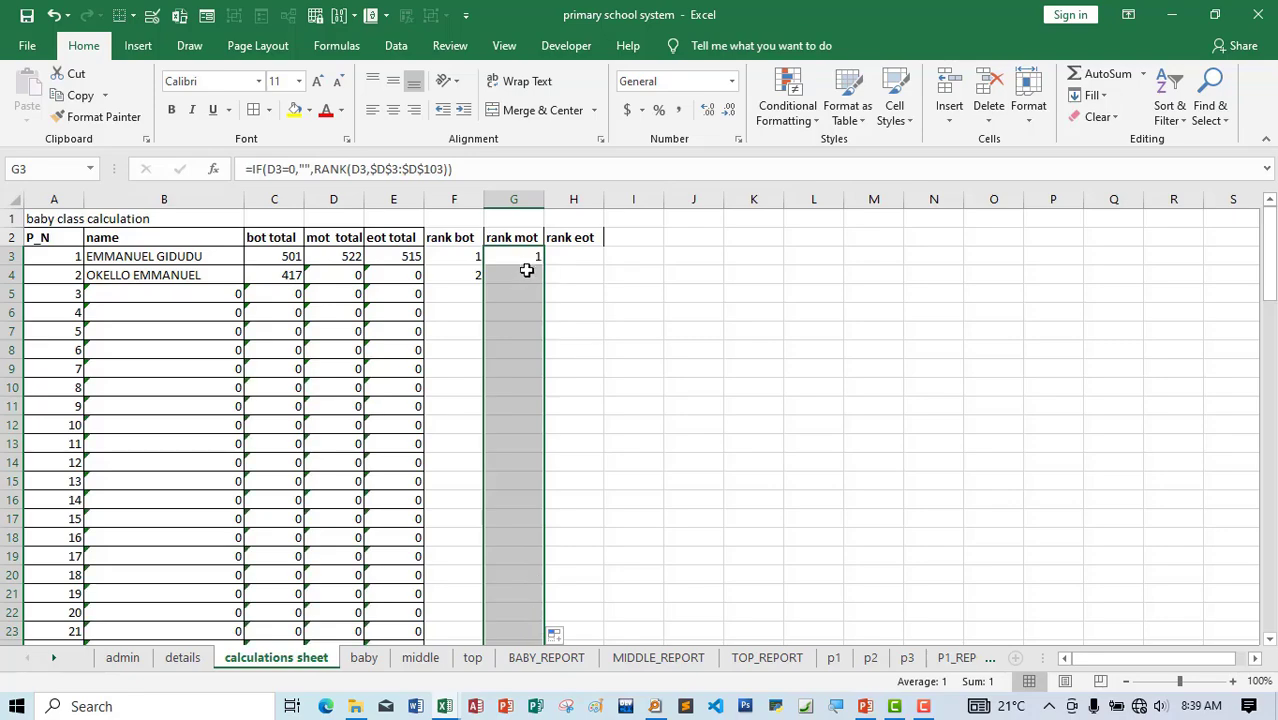
# - Enter a rank formula in H3 for the first eot total against the whole eot total column: =rank(E3,E3:E103)
pyautogui.click(567, 262)
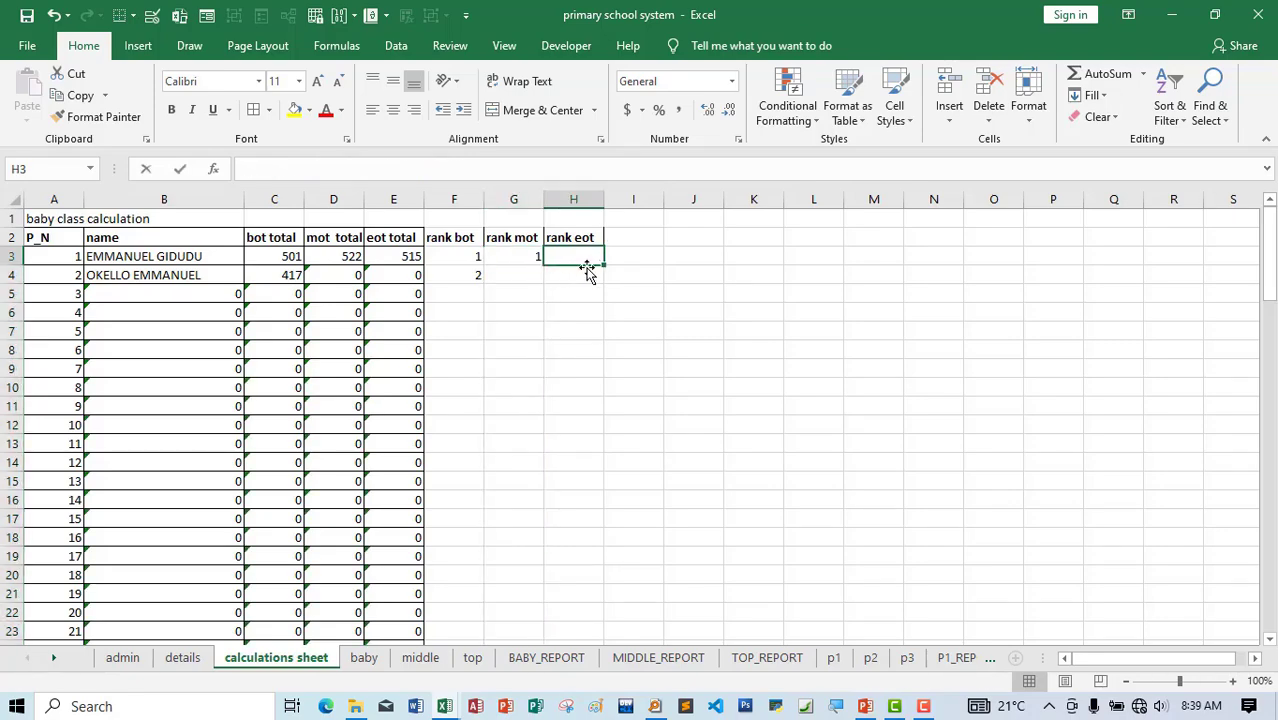
pyautogui.write('=rab')
pyautogui.press('BackSpace')
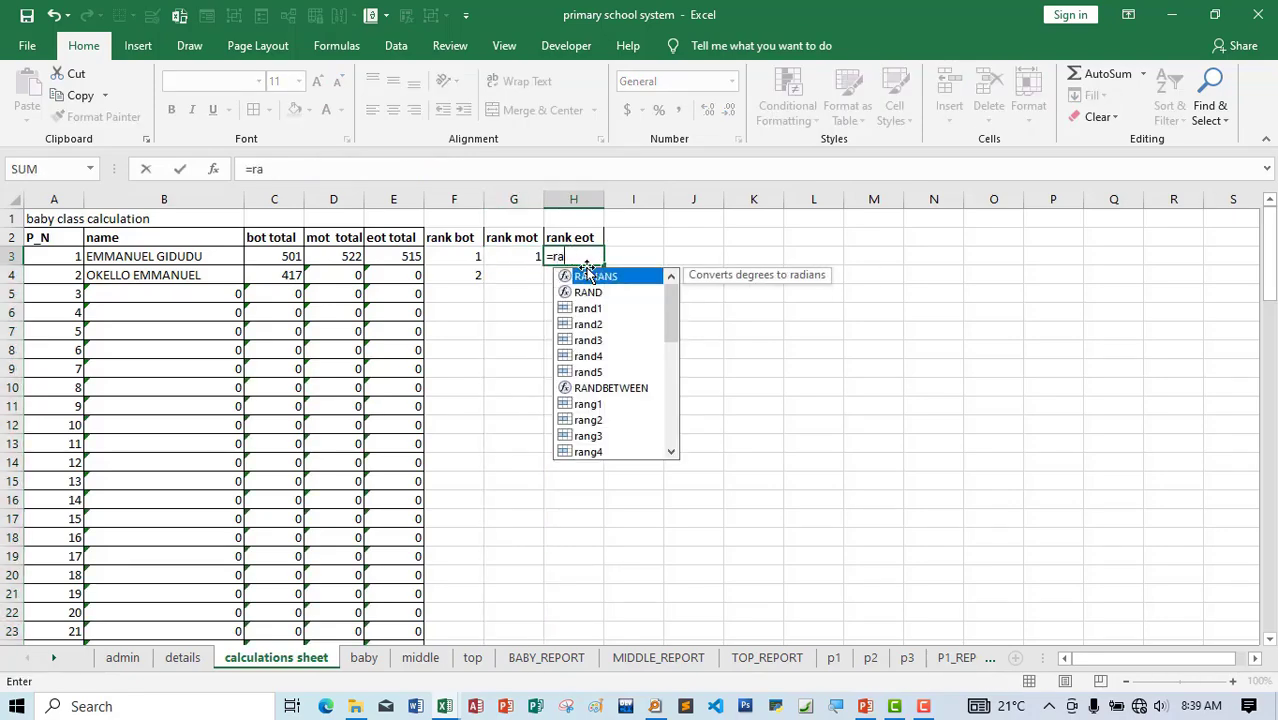
pyautogui.write('nk(')
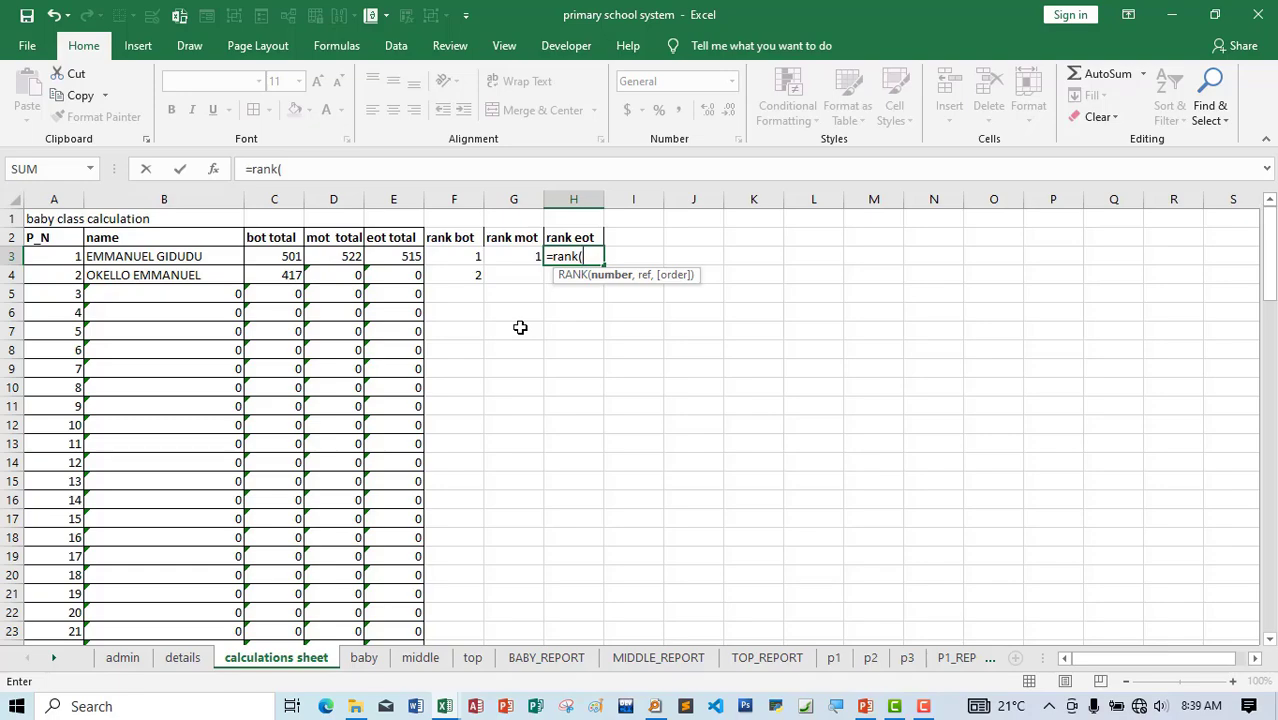
pyautogui.click(400, 257)
pyautogui.write(',')
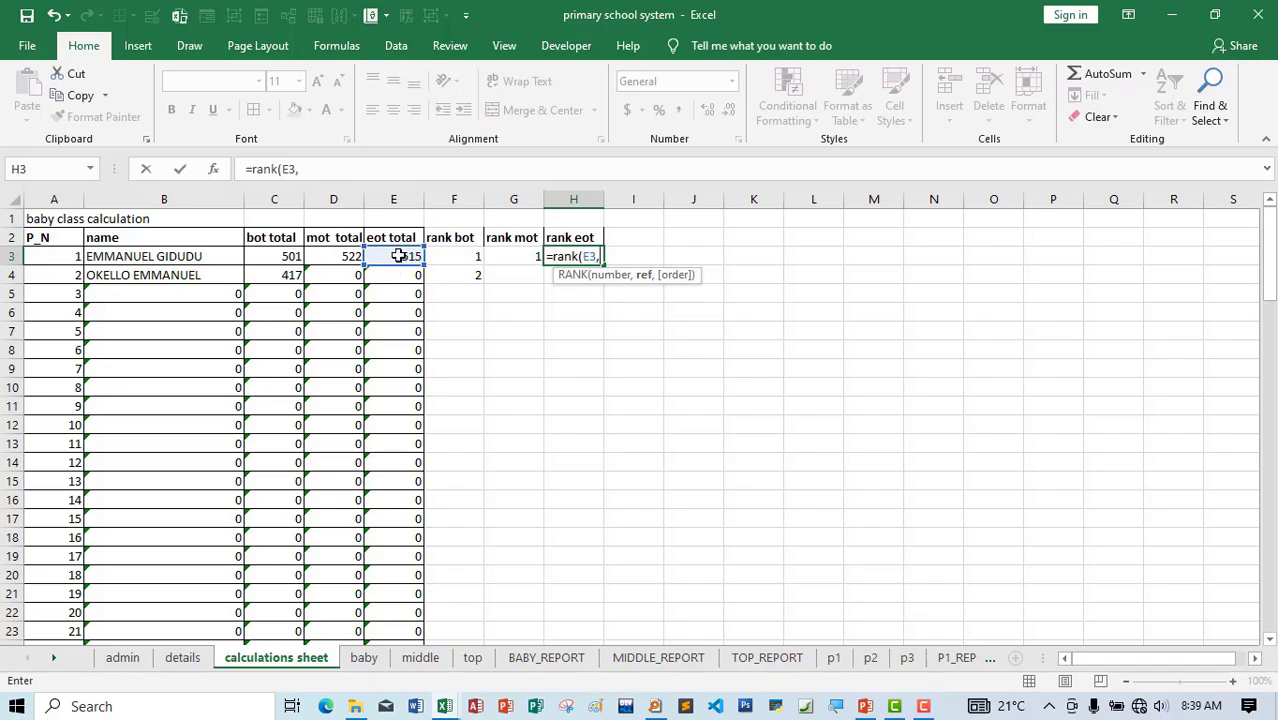
pyautogui.moveTo(397, 256); pyautogui.dragTo(405, 596)
pyautogui.click(341, 169)
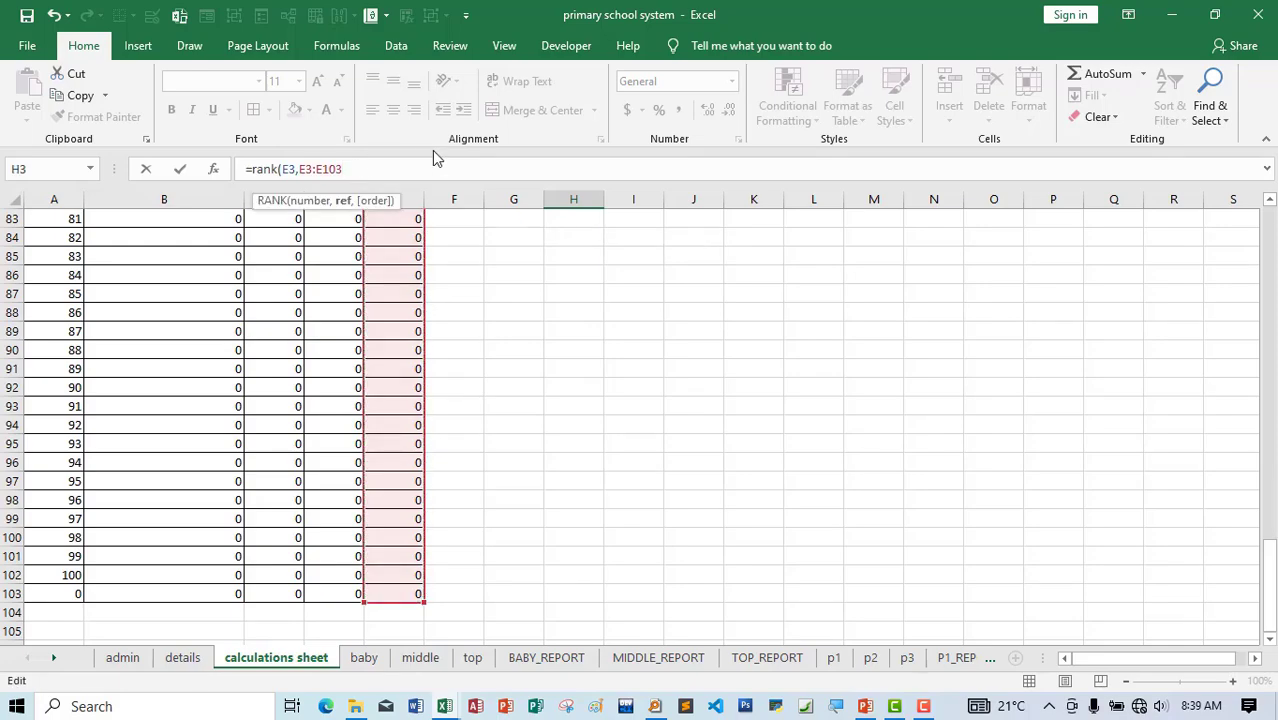
pyautogui.write(')')
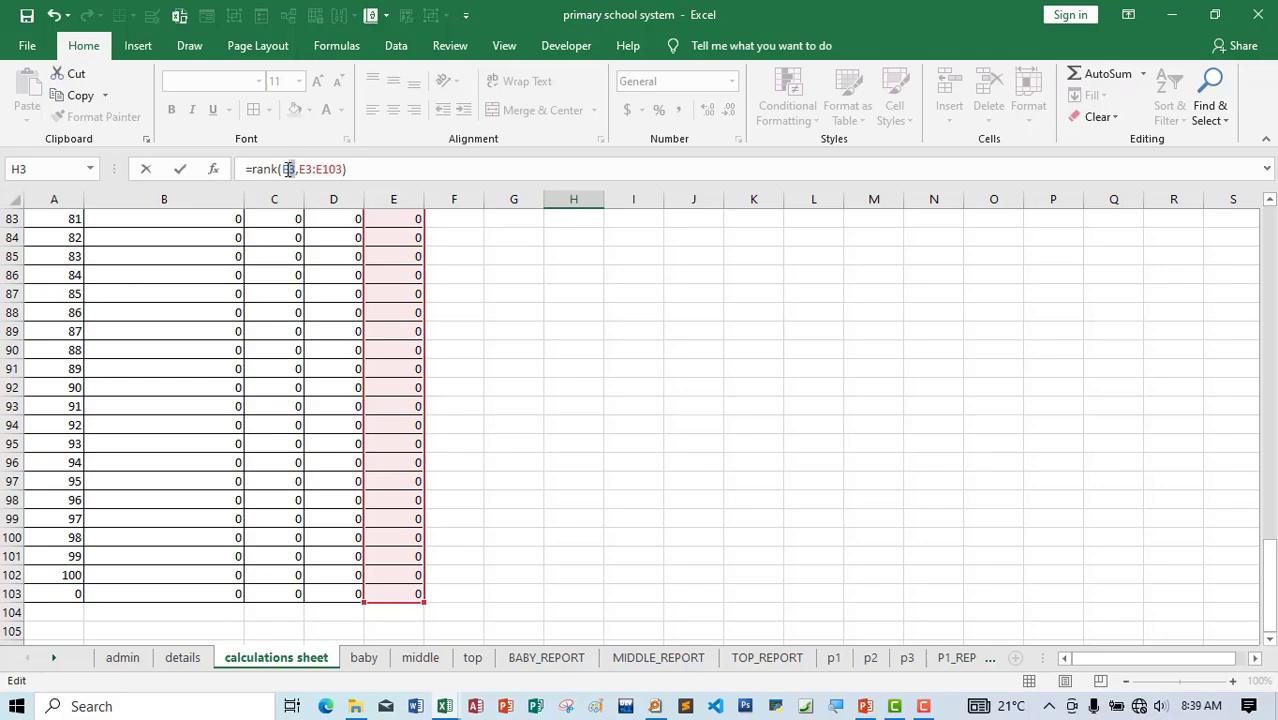
# - Make the ranking range in the H3 formula absolute as $E$3:$E$103 and commit the formula
pyautogui.moveTo(282, 169); pyautogui.dragTo(300, 176)
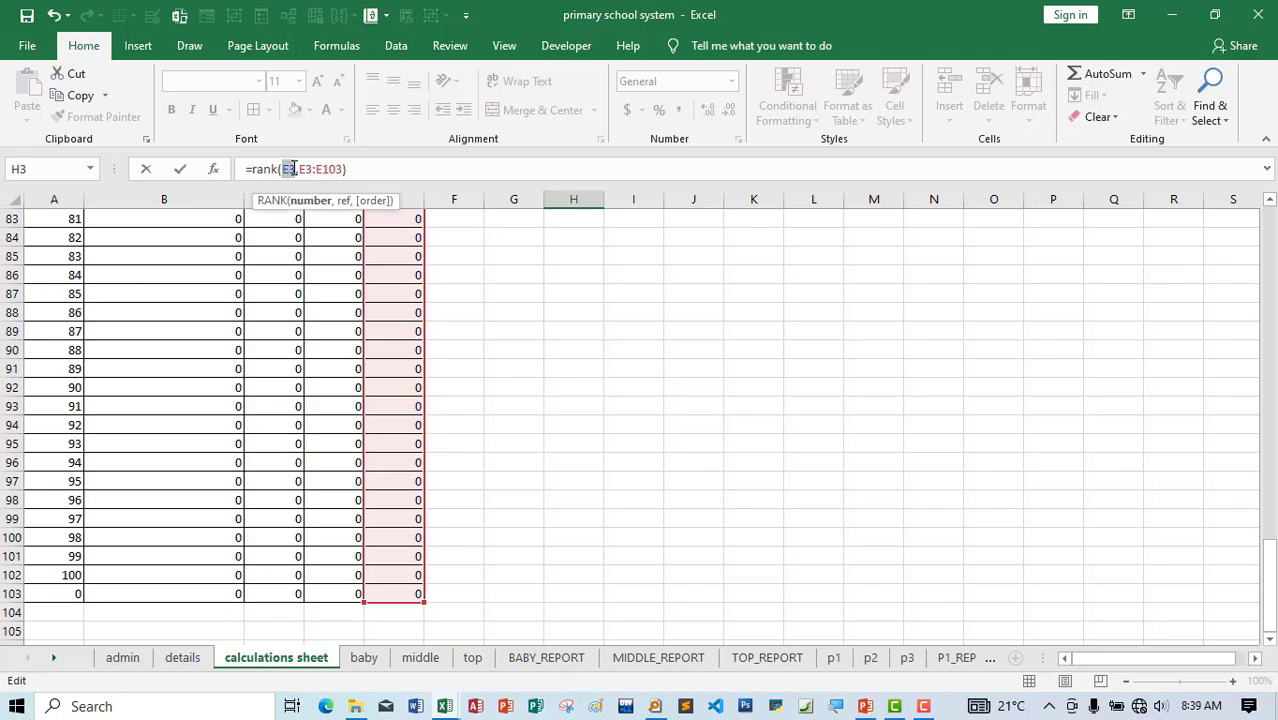
pyautogui.moveTo(299, 169); pyautogui.dragTo(337, 169)
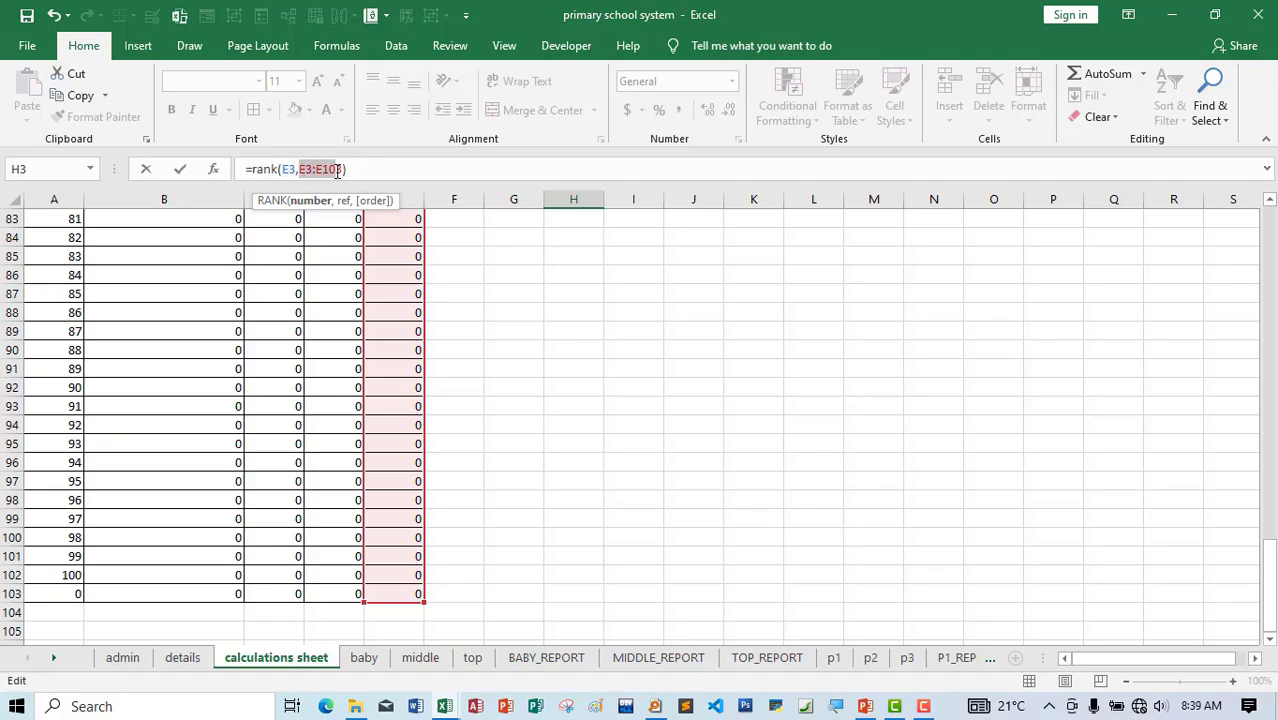
pyautogui.click(306, 169)
pyautogui.press('F4')
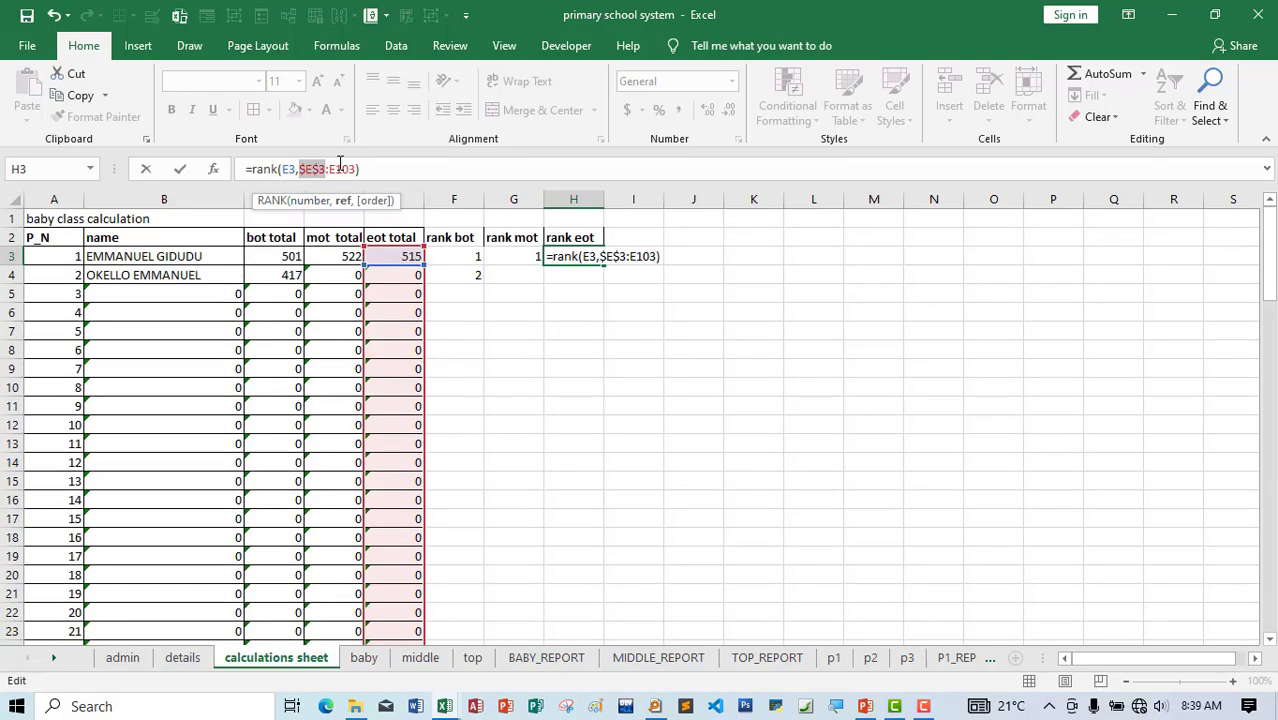
pyautogui.click(341, 172)
pyautogui.press('F4')
pyautogui.click(385, 171)
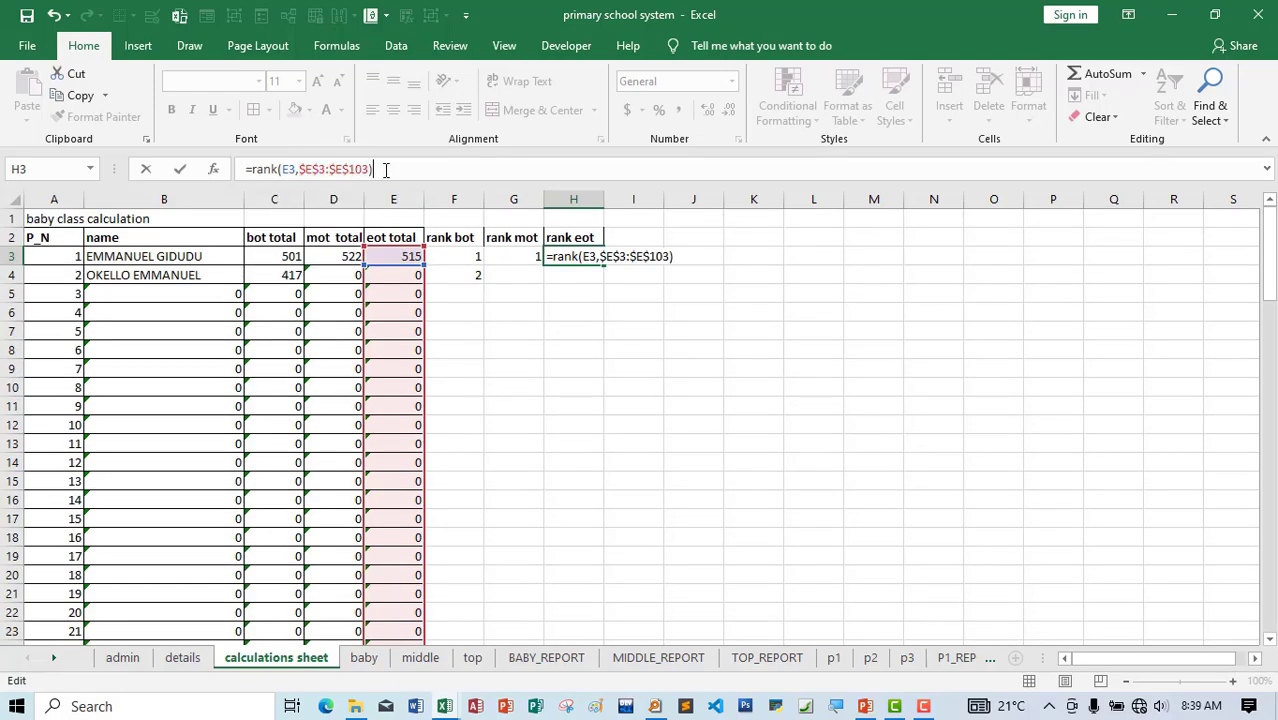
pyautogui.press('Return')
# - Wrap the H3 rank formula so zero totals stay blank: =IF(E3=0,"",RANK(E3,$E$3:$E$103))
pyautogui.click(551, 256)
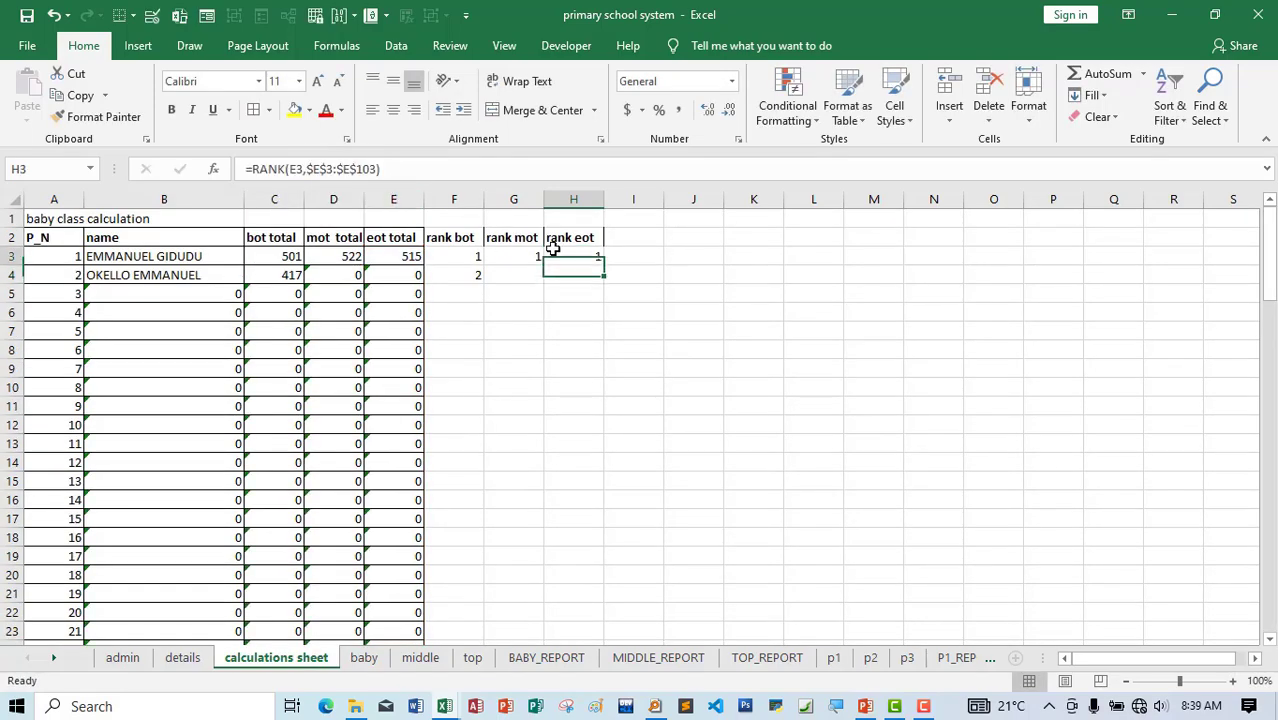
pyautogui.click(251, 169)
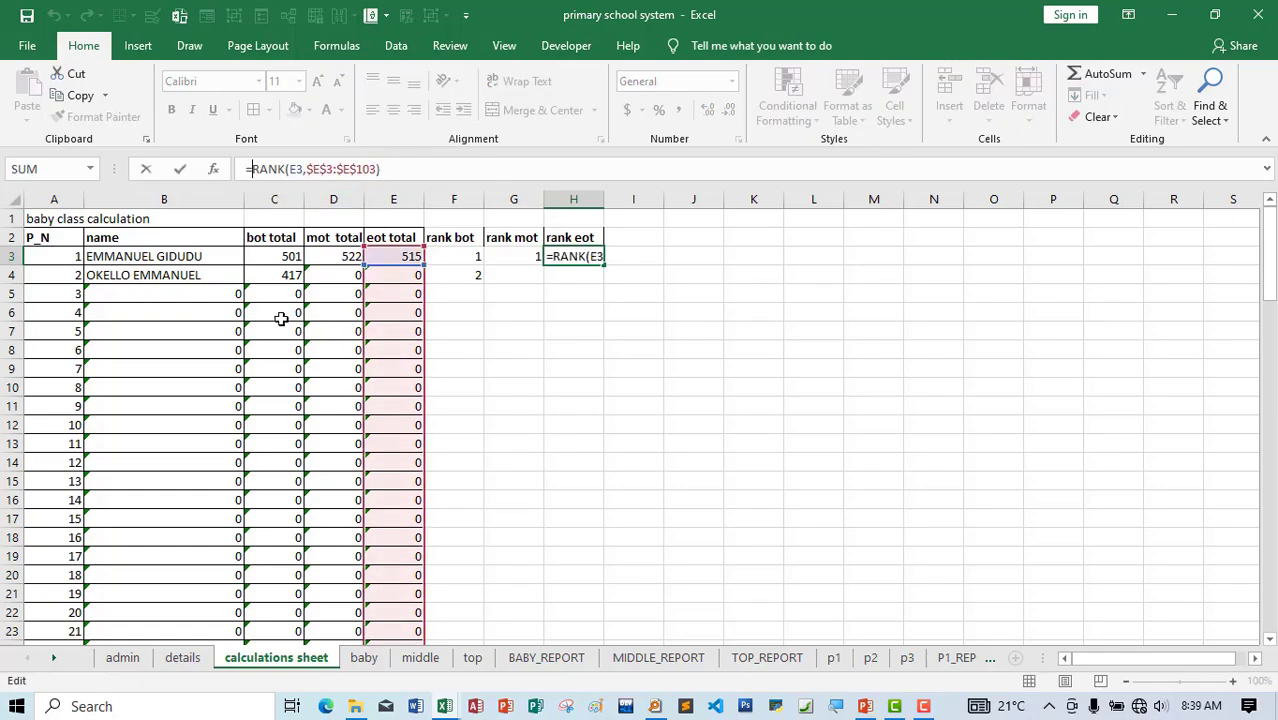
pyautogui.write('if(')
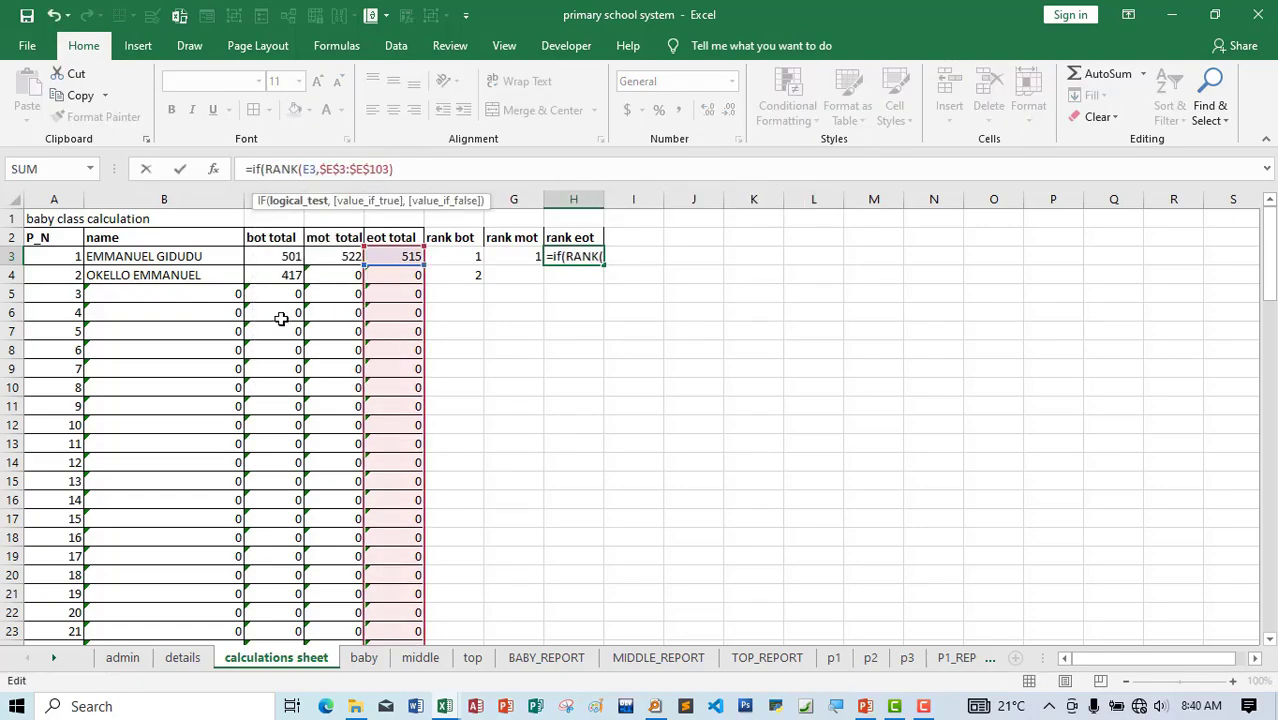
pyautogui.click(410, 256)
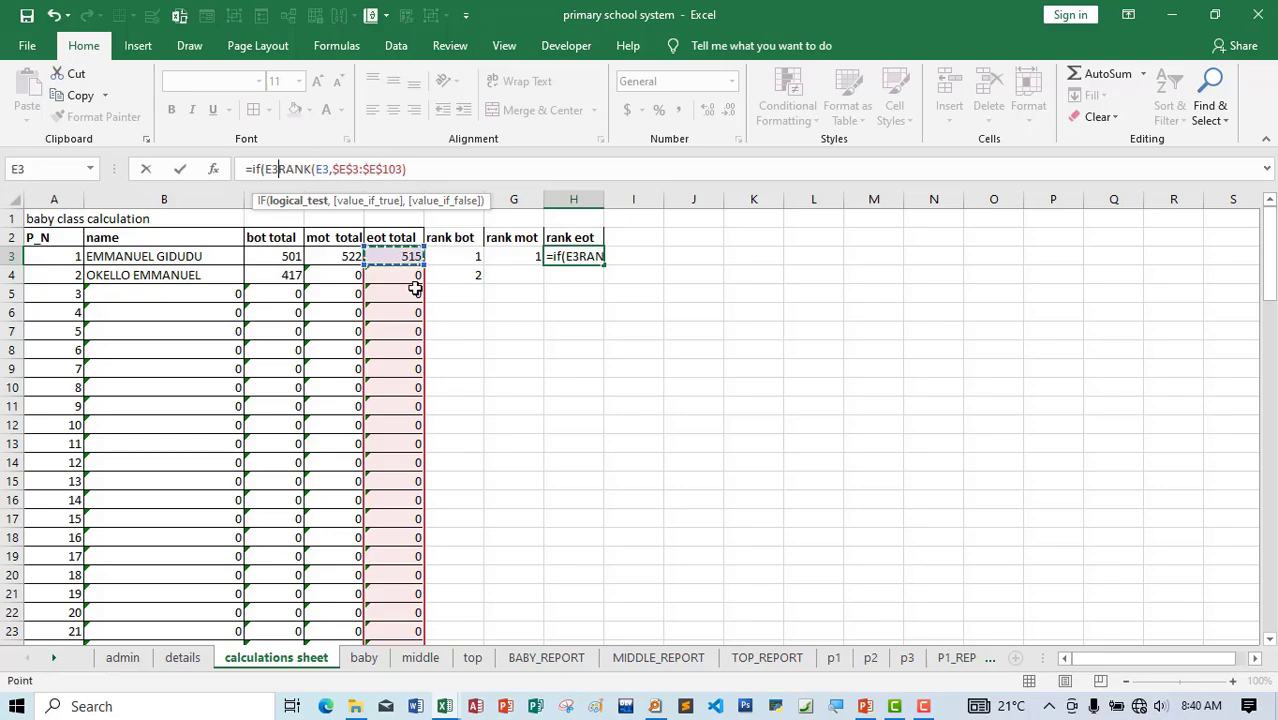
pyautogui.write('=')
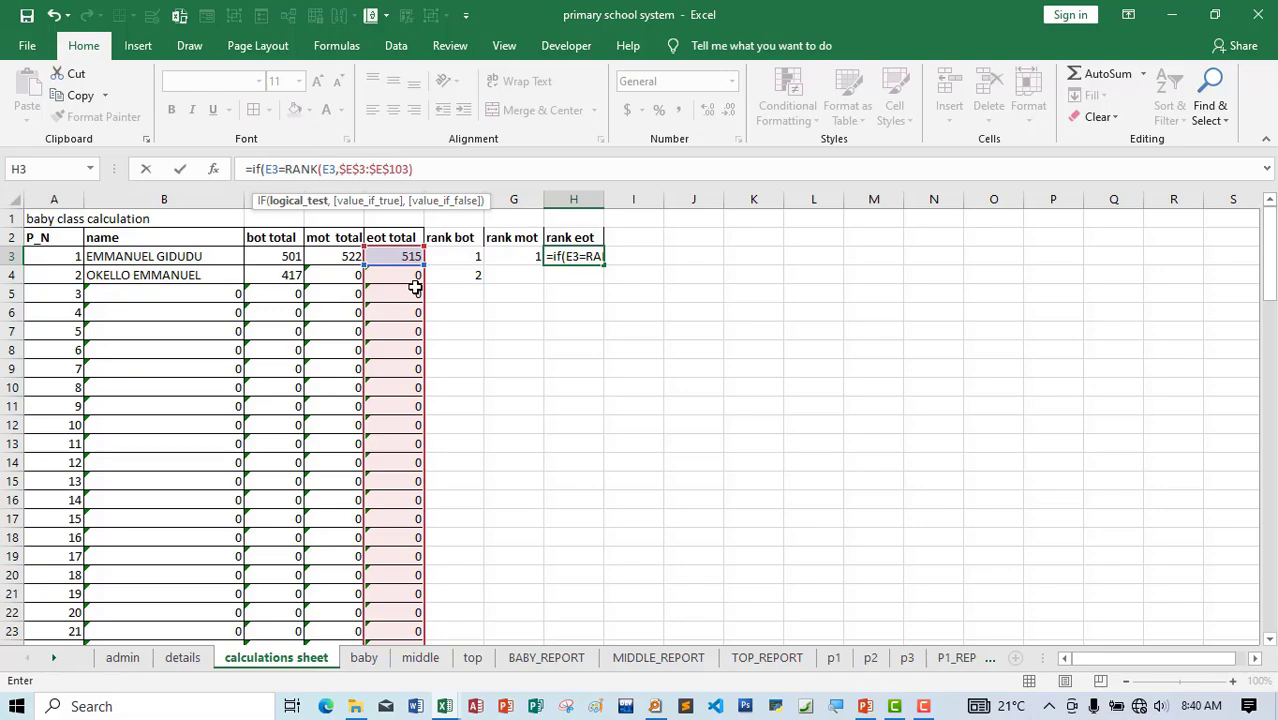
pyautogui.write('0,"",')
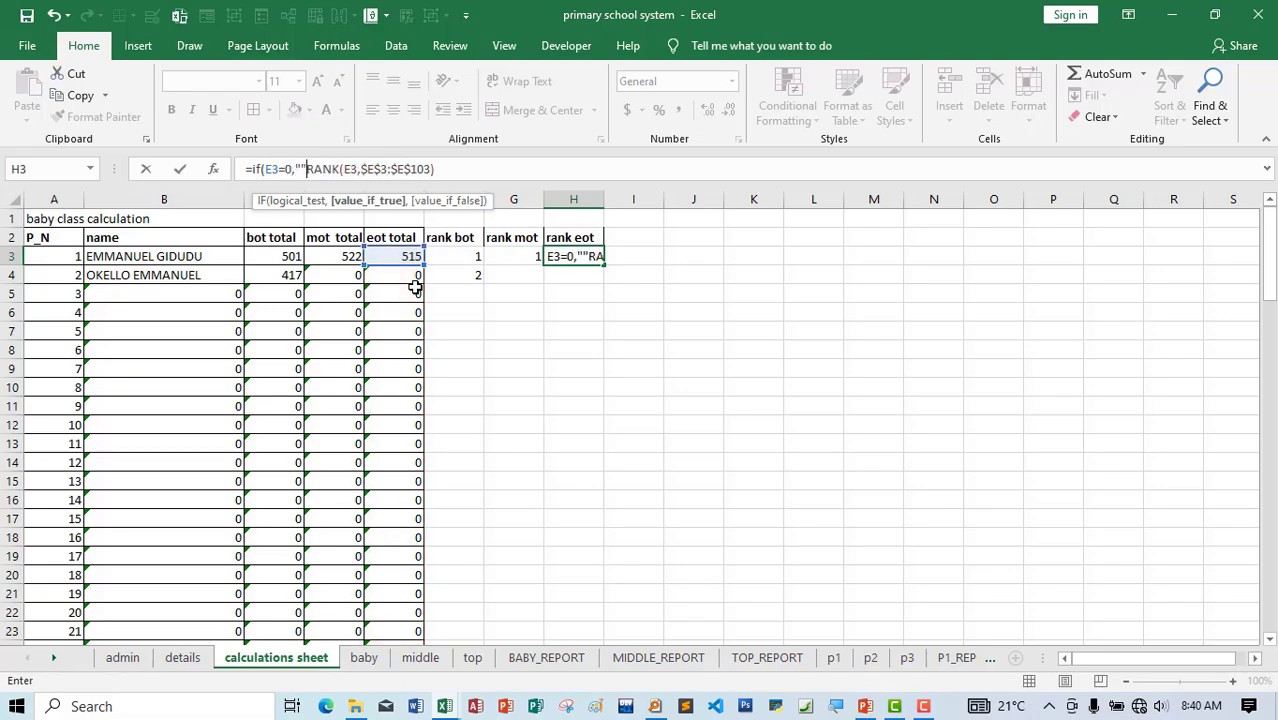
pyautogui.click(459, 178)
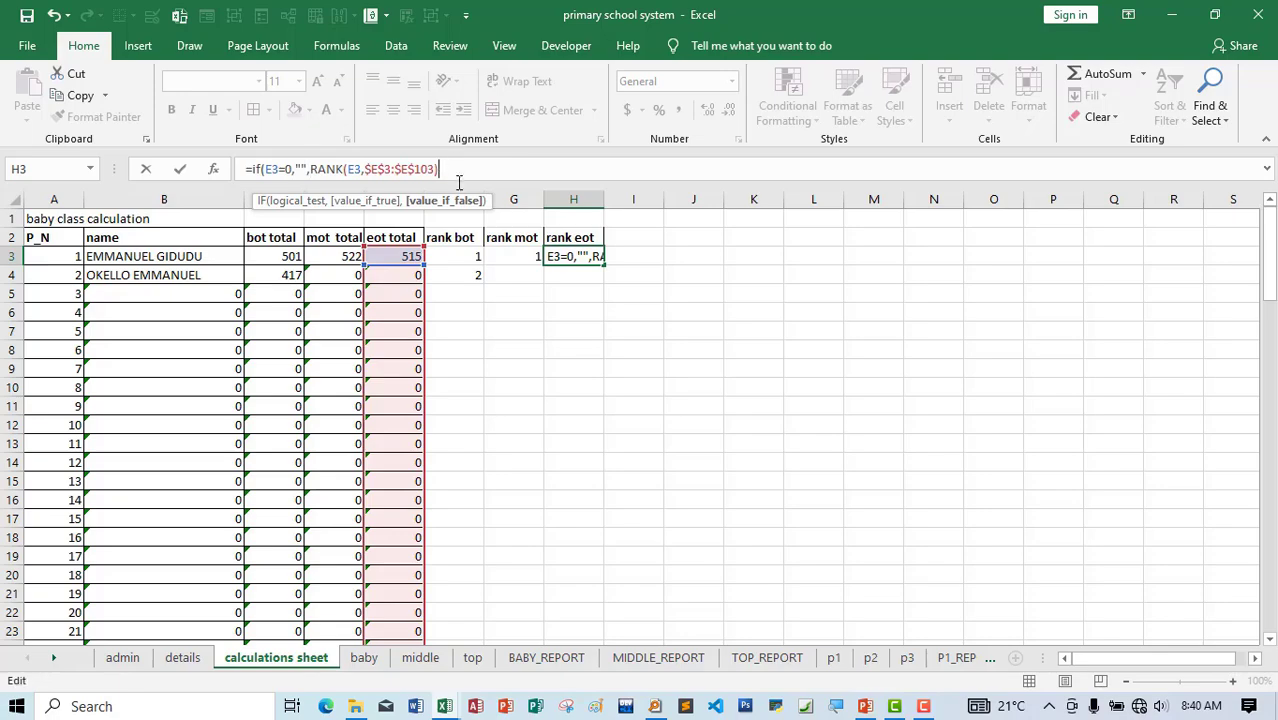
pyautogui.write(')')
pyautogui.press('Return')
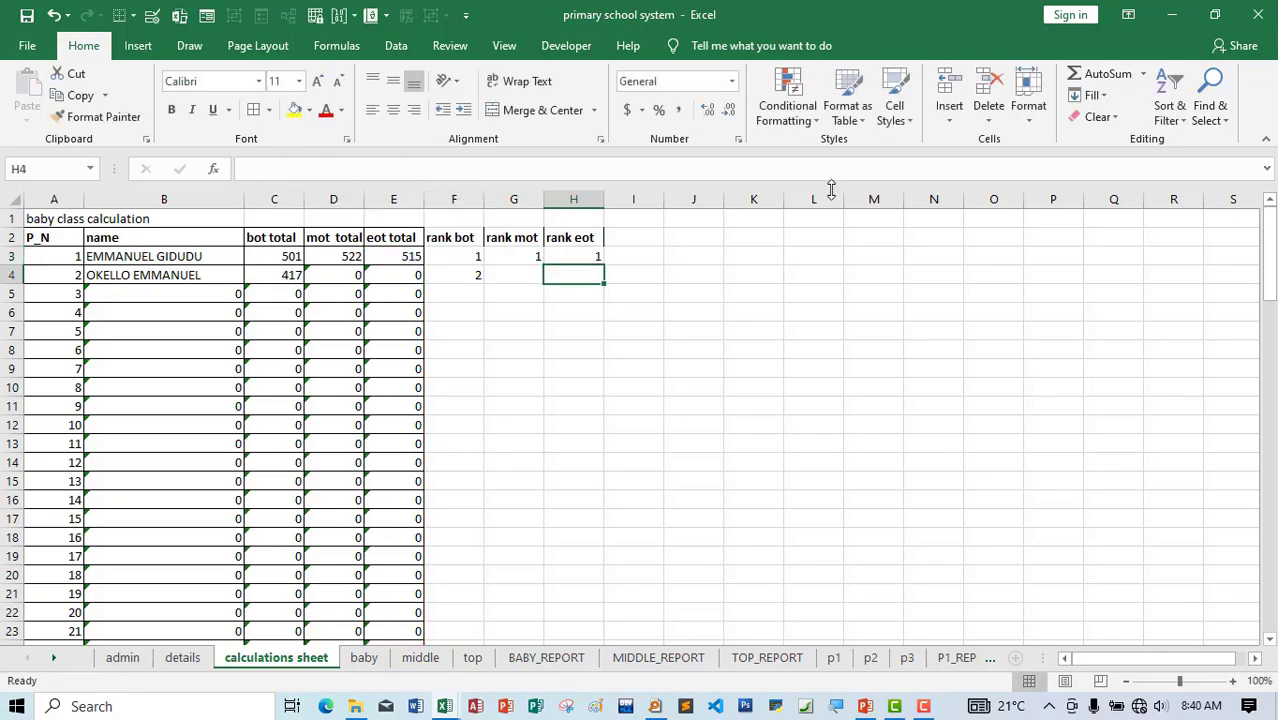
# - Fill the H3 formula down the rank eot column and check the copied formula in H5
pyautogui.click(594, 255)
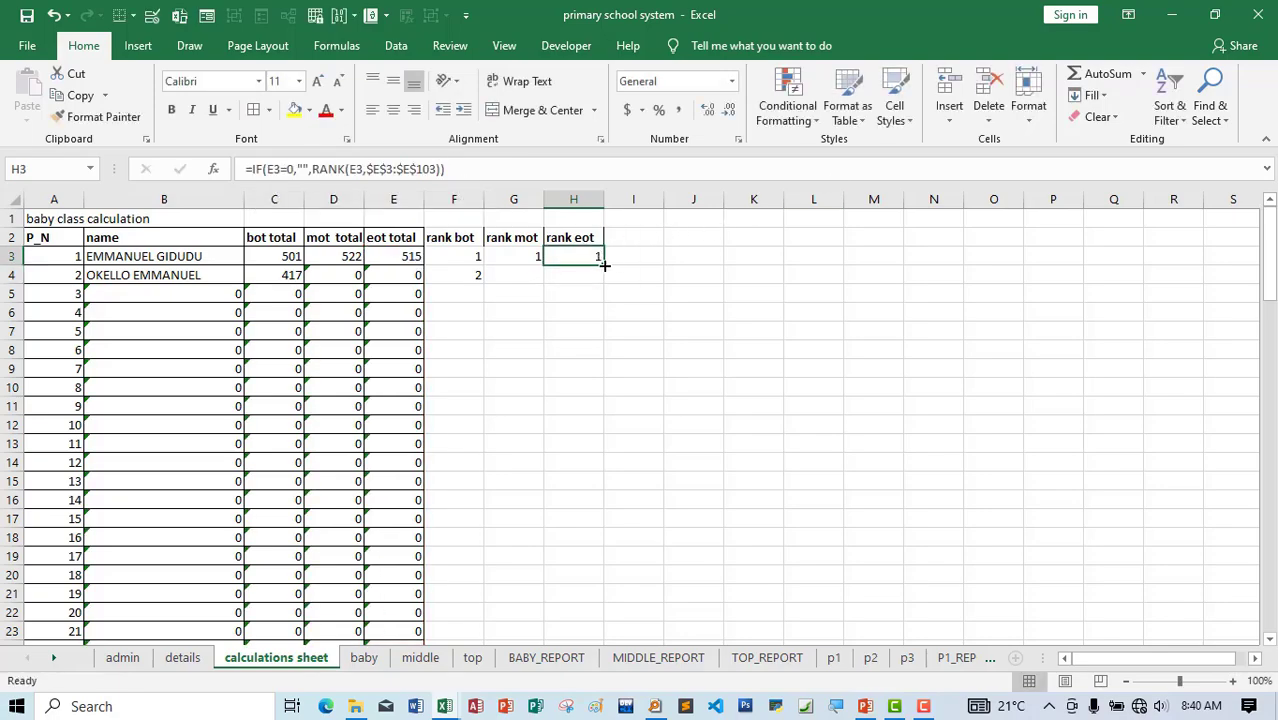
pyautogui.doubleClick(602, 265)
pyautogui.click(585, 257)
pyautogui.click(588, 294)
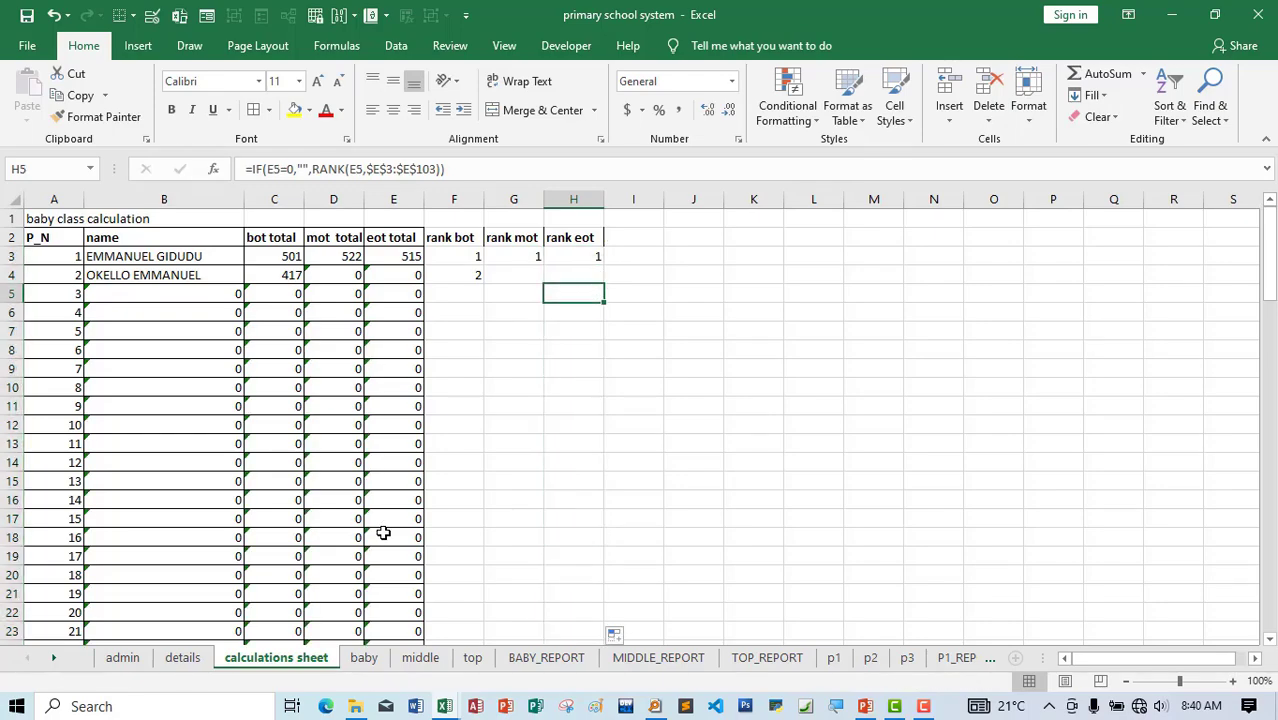
# - On the baby sheet's MOT section, enter the second pupil's marks: la 4 numbers 65, la2 english 45, la5 reading 76
pyautogui.click(363, 660)
pyautogui.click(126, 222)
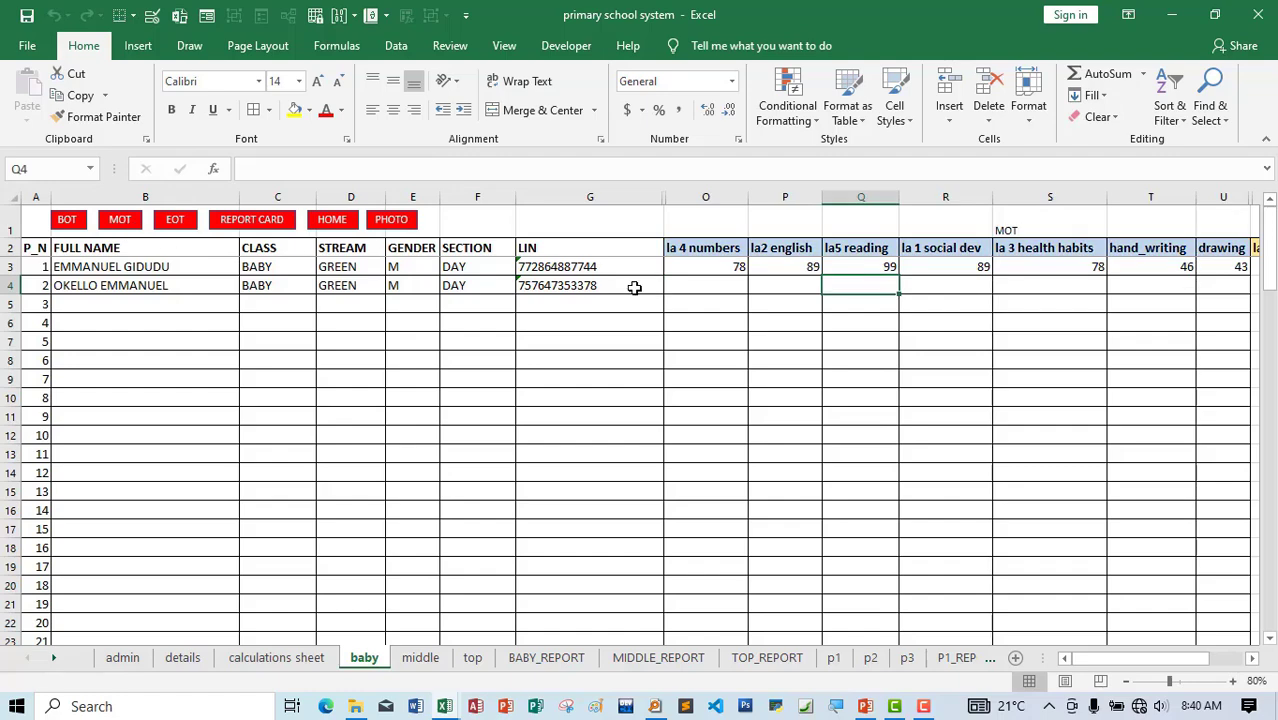
pyautogui.click(689, 291)
pyautogui.write('65')
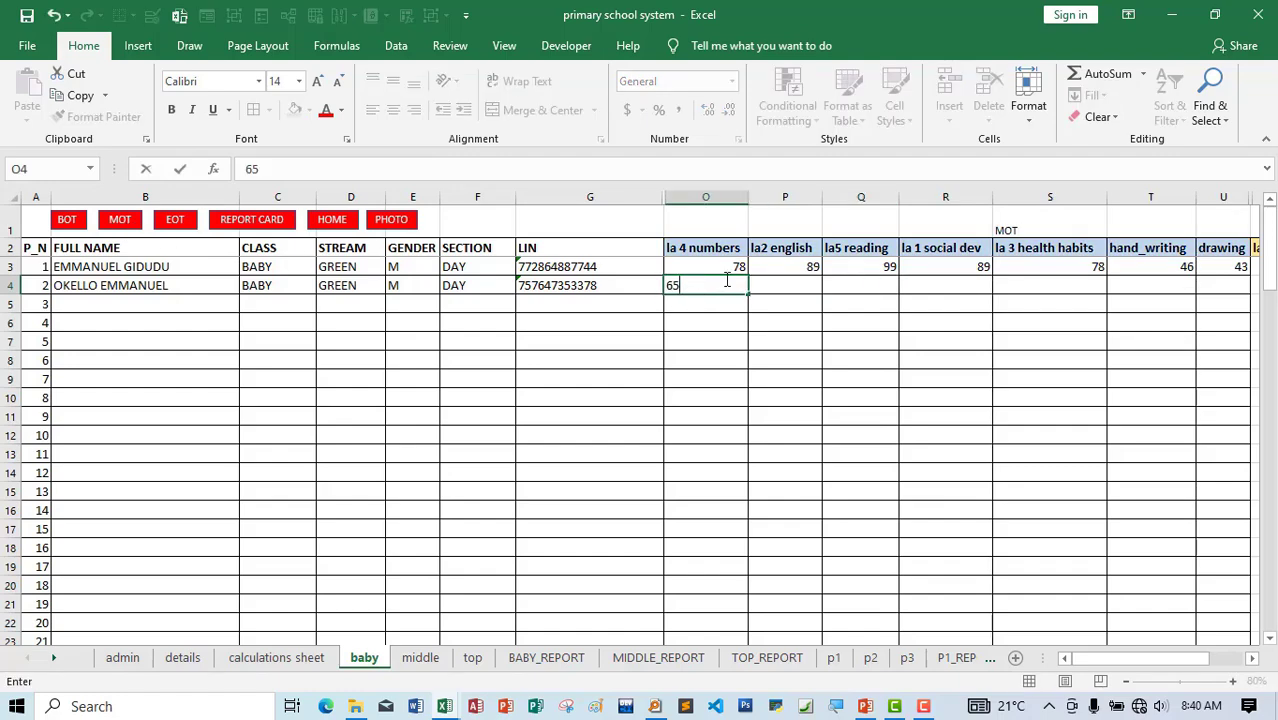
pyautogui.press('Tab')
pyautogui.write('45')
pyautogui.press('Tab')
pyautogui.write('76')
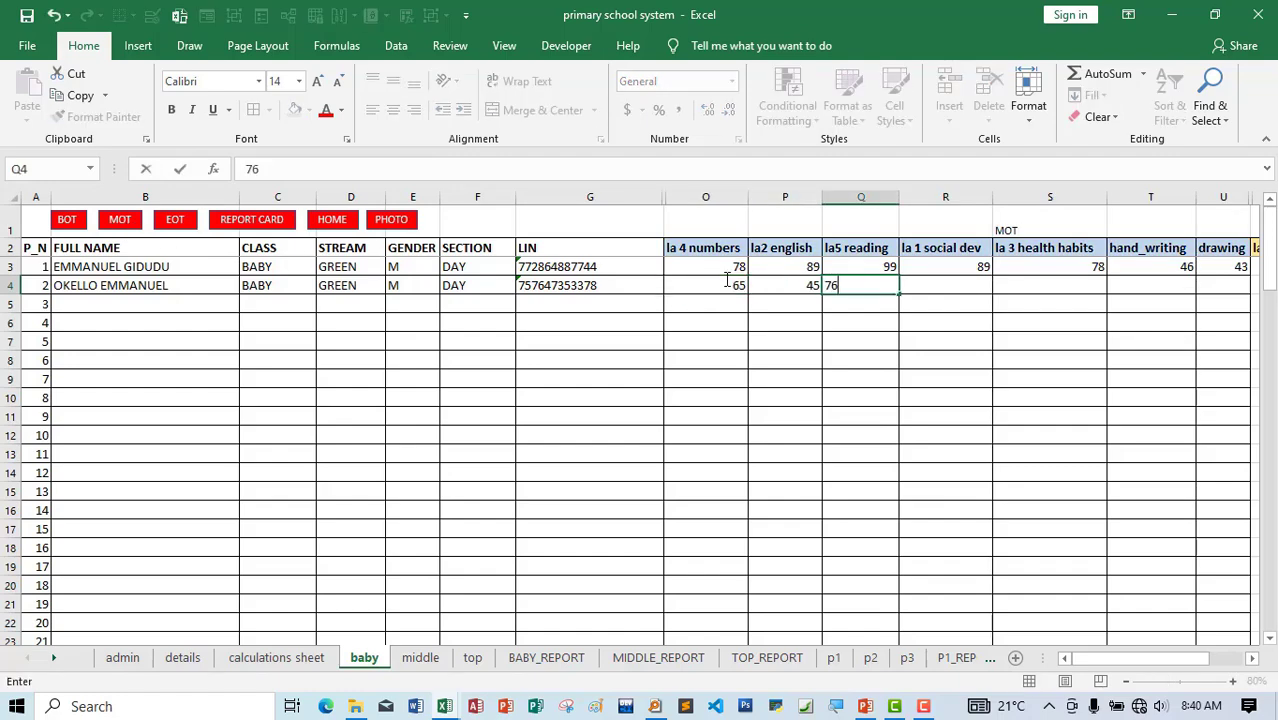
pyautogui.press('Tab')
# - Complete the second pupil's MOT marks: la 1 social dev 23, la 3 health habits 76, hand_writing 34, drawing 23
pyautogui.write('2')
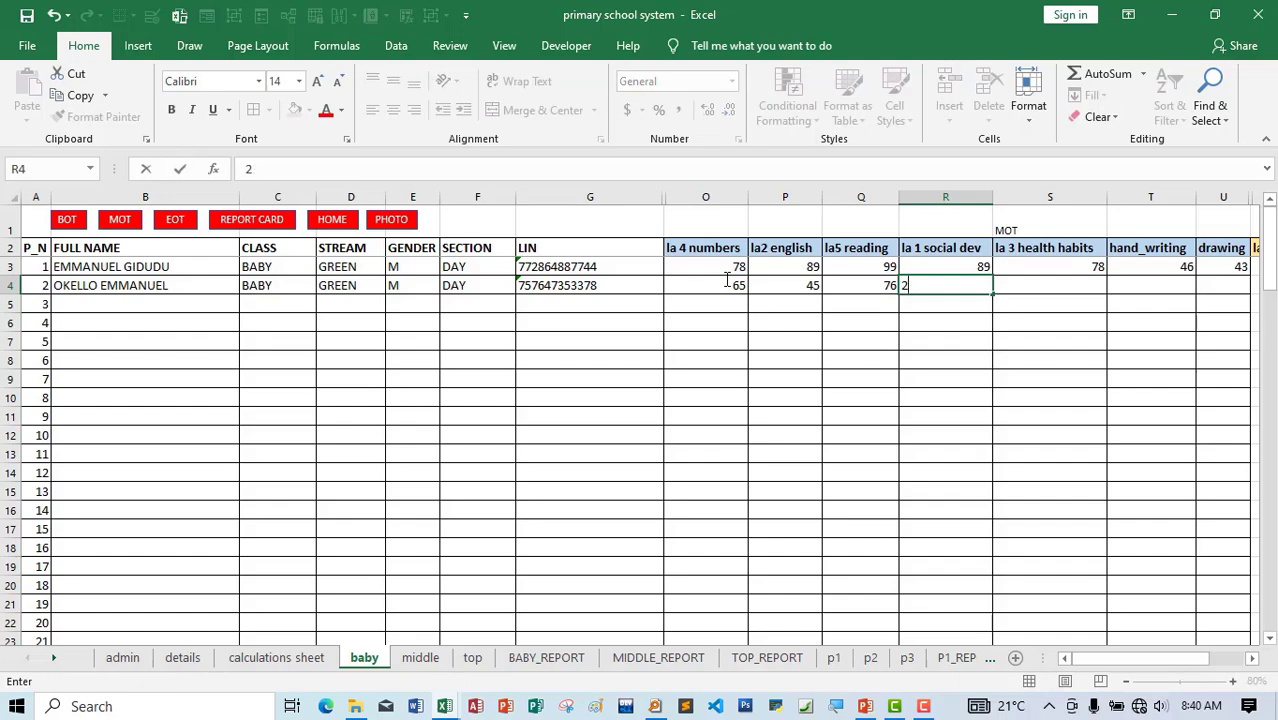
pyautogui.write('343')
pyautogui.press('Tab')
pyautogui.write('76')
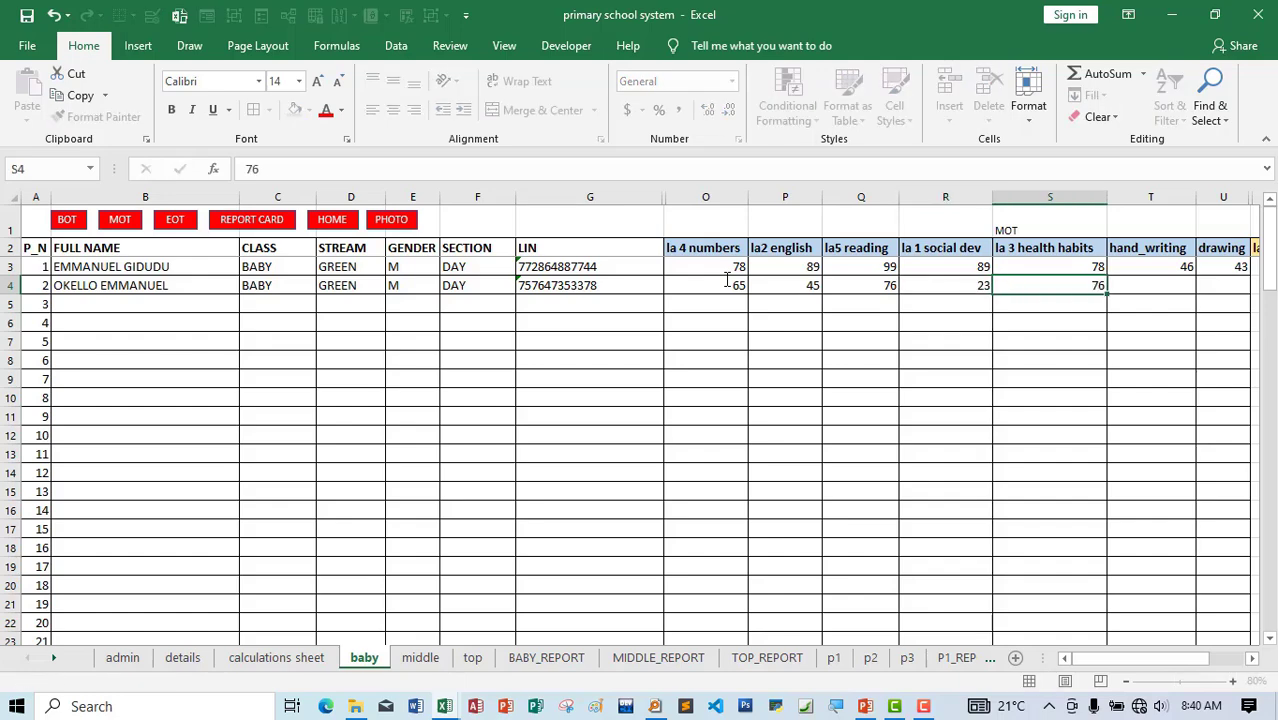
pyautogui.press('Tab')
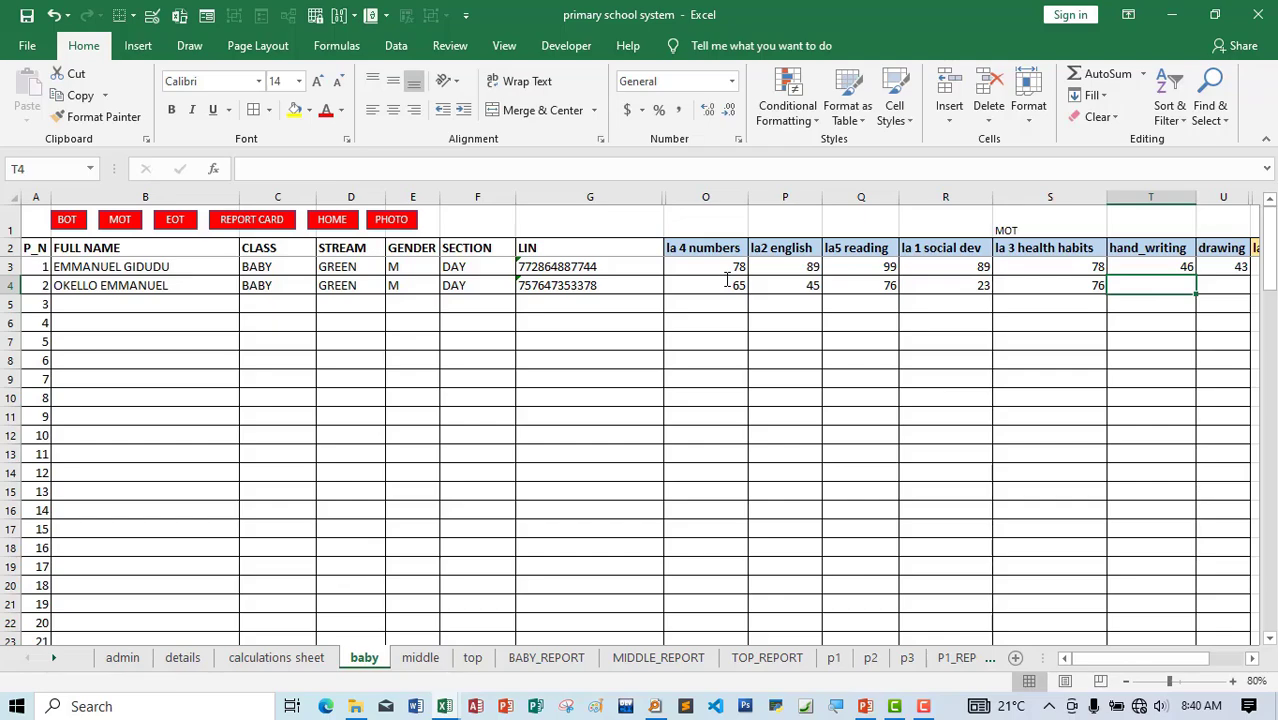
pyautogui.write('34')
pyautogui.press('Tab')
pyautogui.write('23')
pyautogui.press('Tab')
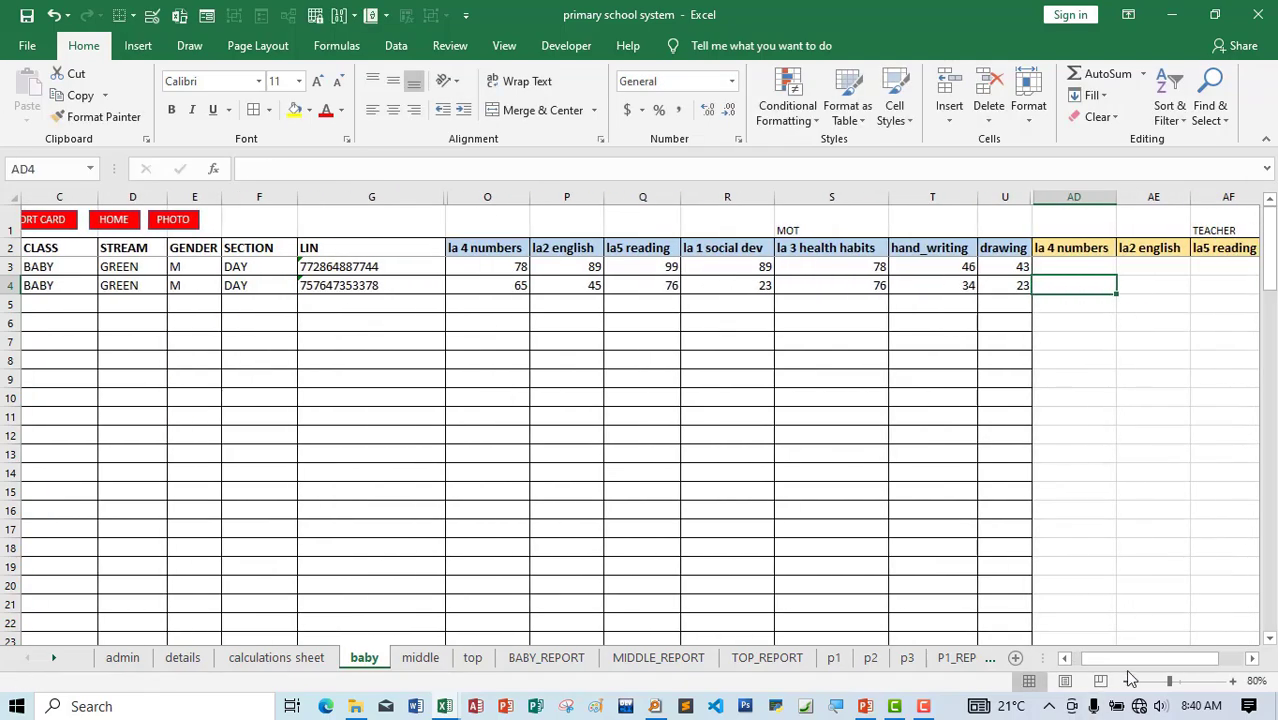
# - In the baby sheet's EOT section, enter the second pupil's marks: la 4 numbers 65, la2 english 76, la5 reading 33
pyautogui.moveTo(1124, 659); pyautogui.dragTo(1068, 659)
pyautogui.click(180, 221)
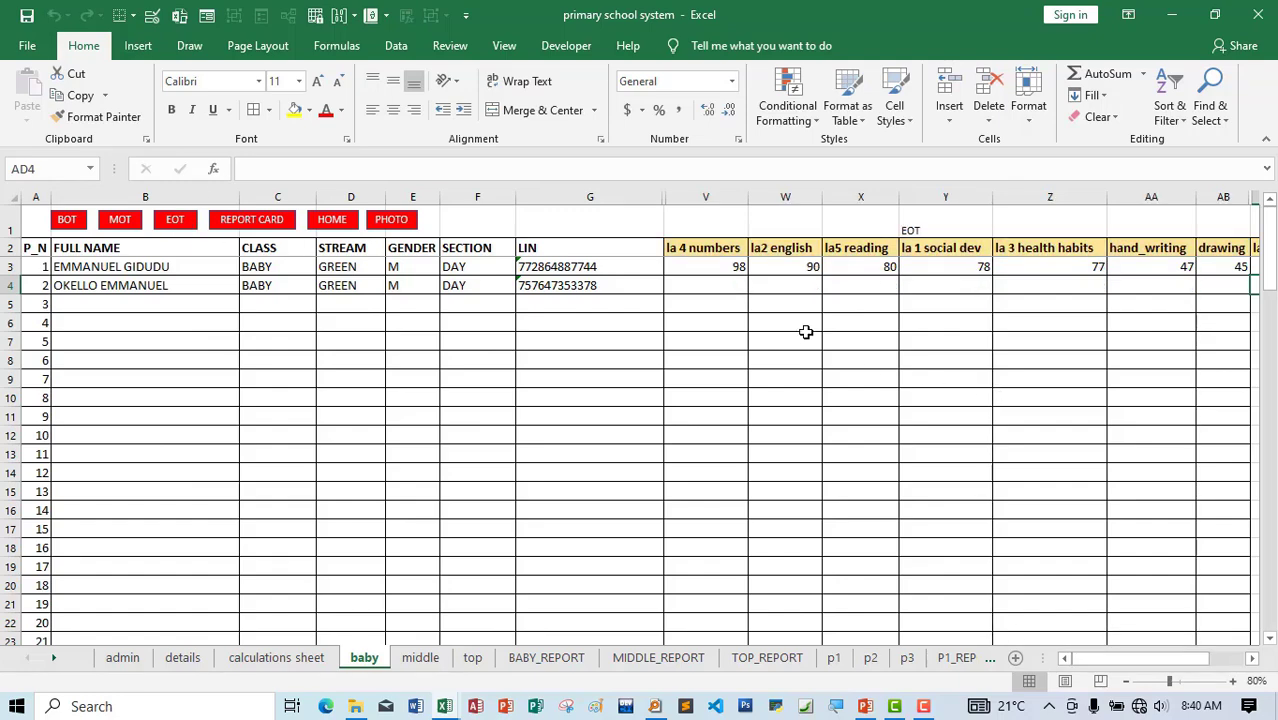
pyautogui.click(719, 286)
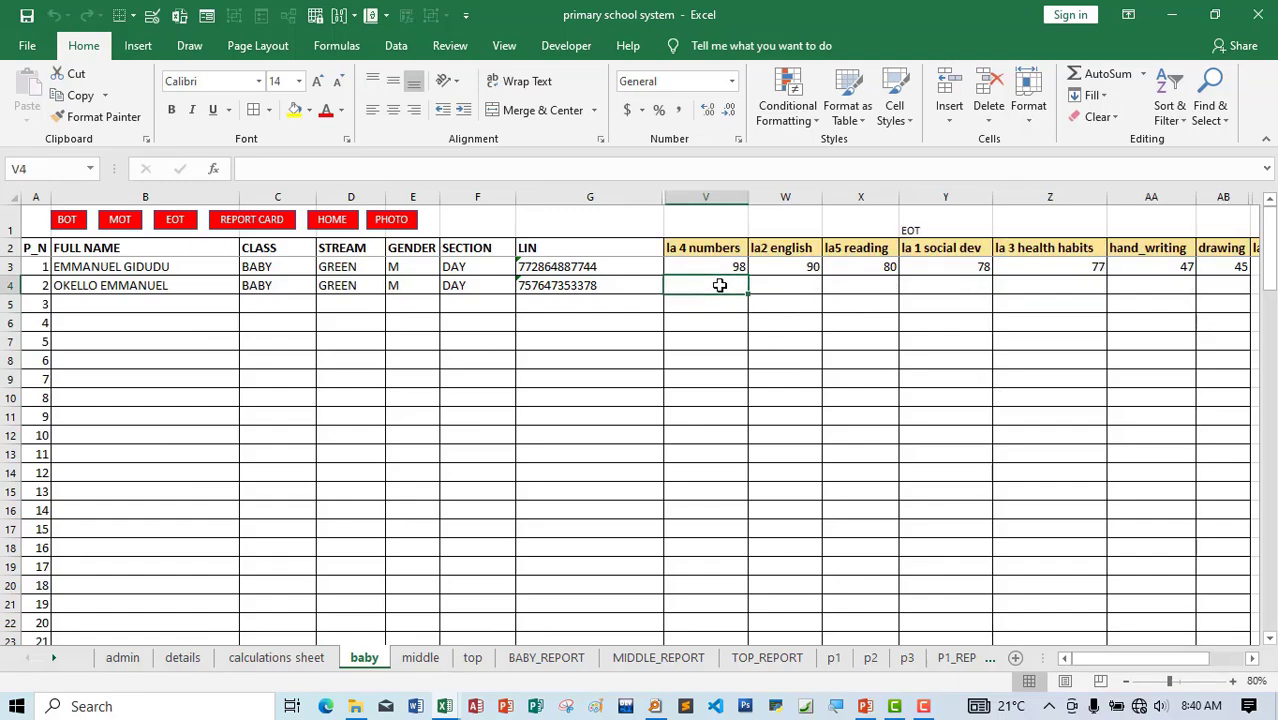
pyautogui.write('65')
pyautogui.press('Tab')
pyautogui.write('76')
pyautogui.press('Tab')
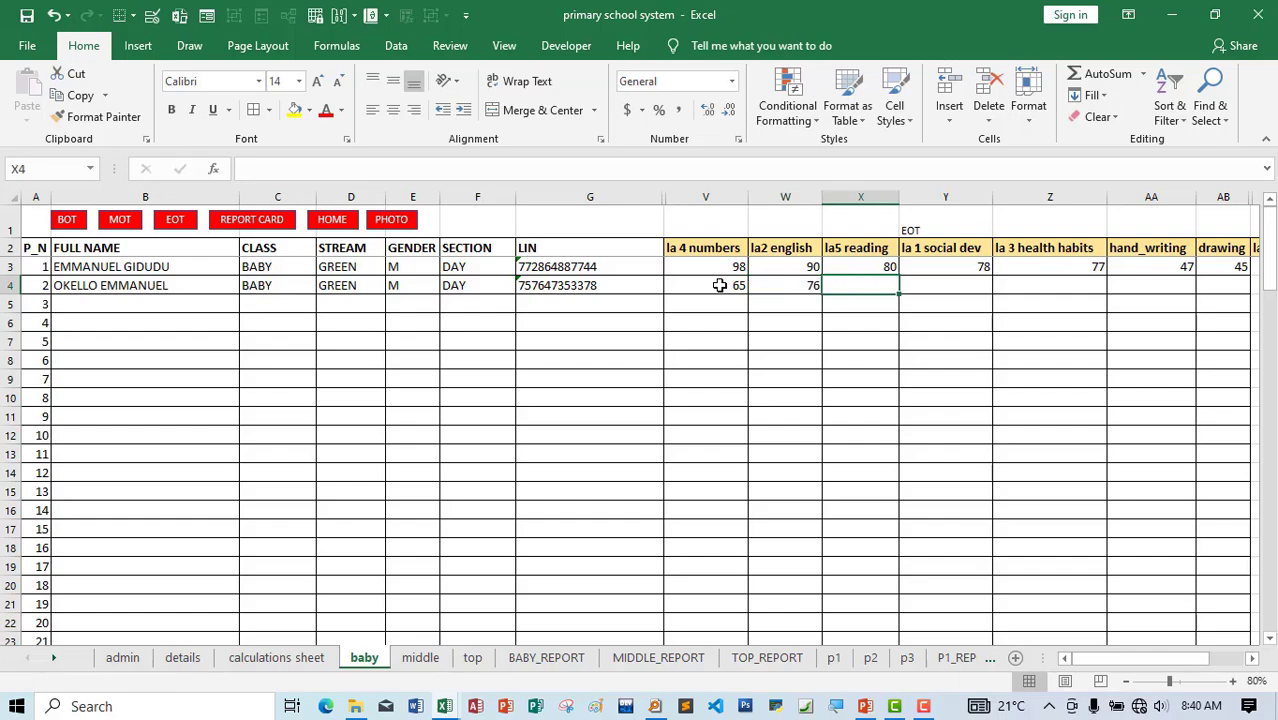
pyautogui.write('33')
pyautogui.press('Tab')
# - Complete the second pupil's EOT marks: la 1 social dev 65, la 3 health habits 34, hand_writing 45, drawing 43
pyautogui.write('65')
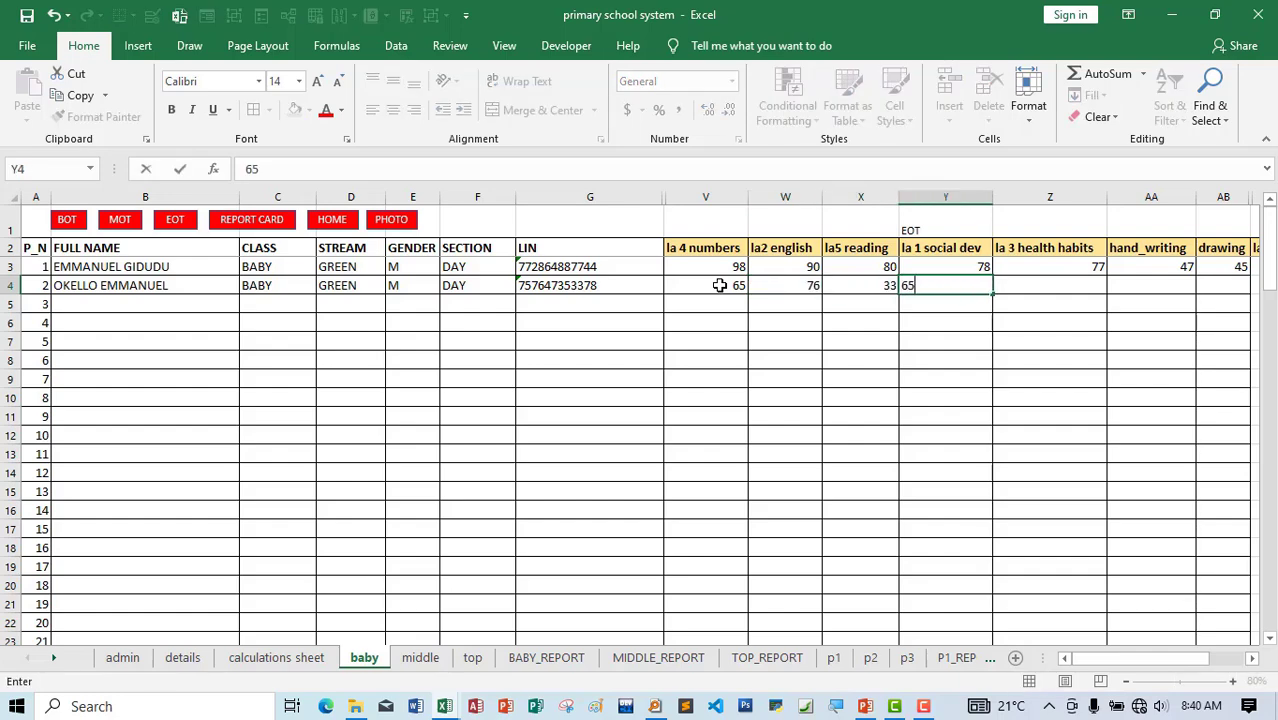
pyautogui.press('Tab')
pyautogui.write('34')
pyautogui.press('Tab')
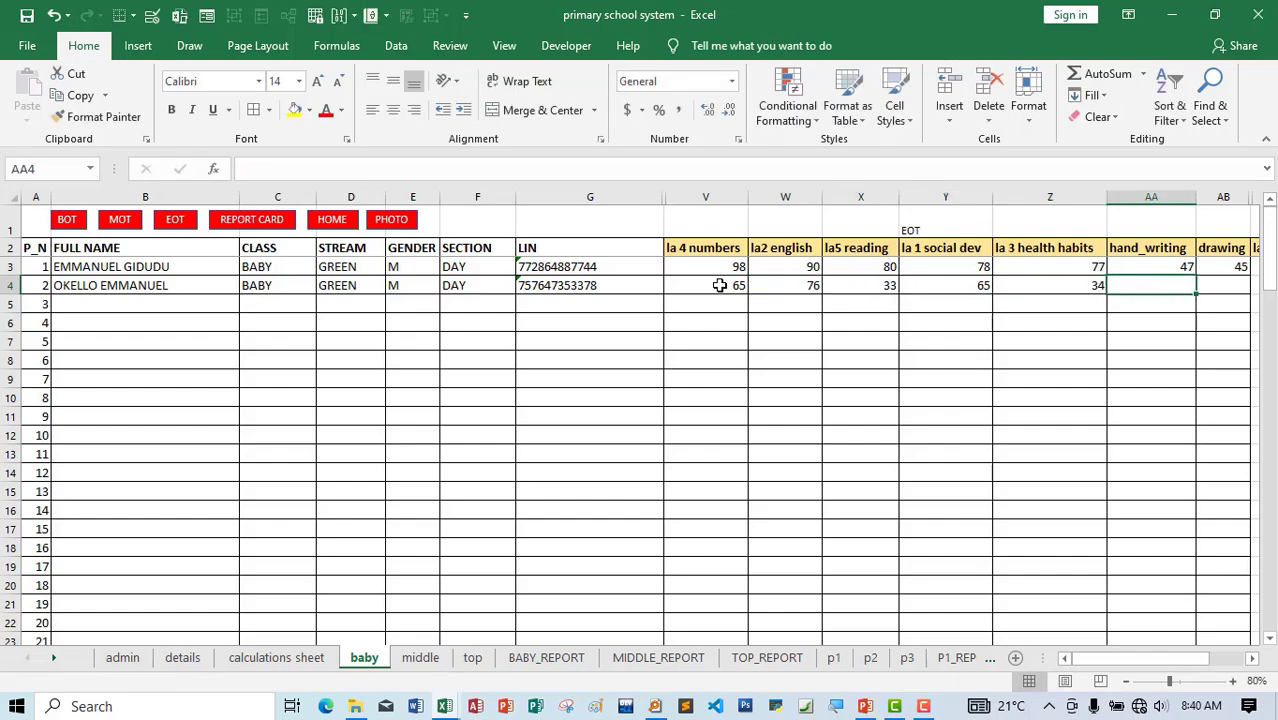
pyautogui.write('45')
pyautogui.press('Tab')
pyautogui.write('43')
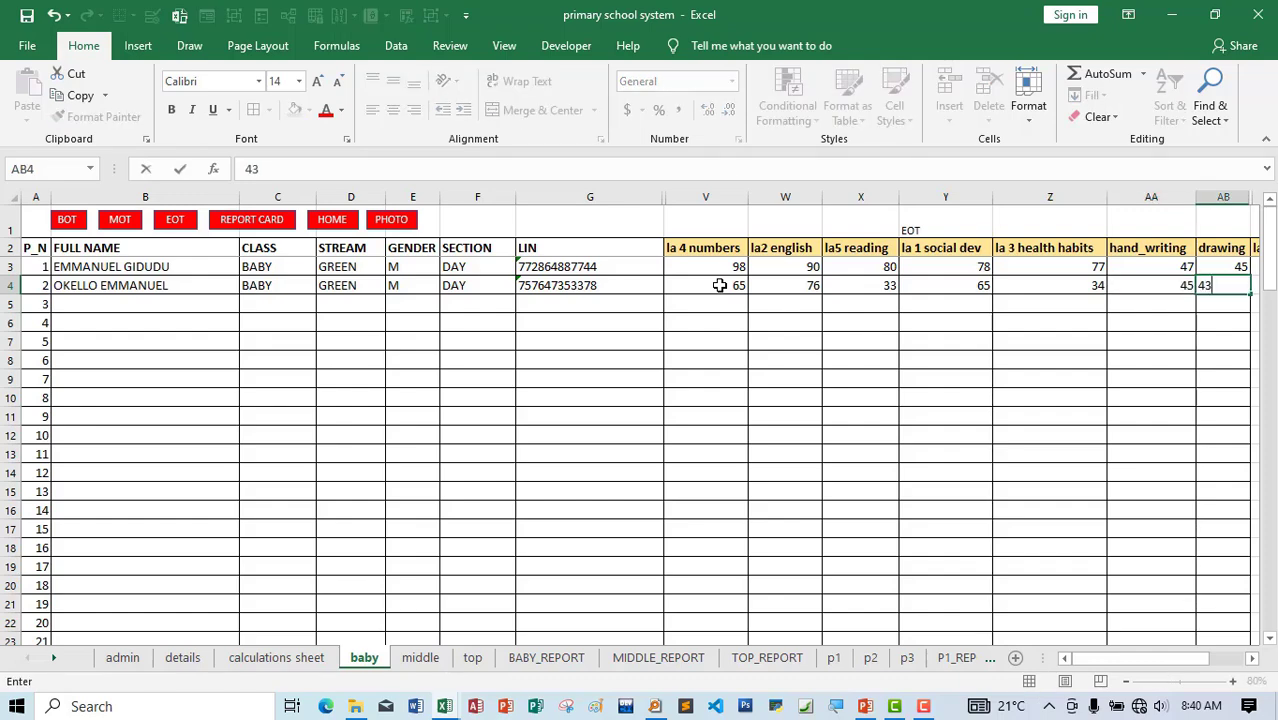
pyautogui.press('Tab')
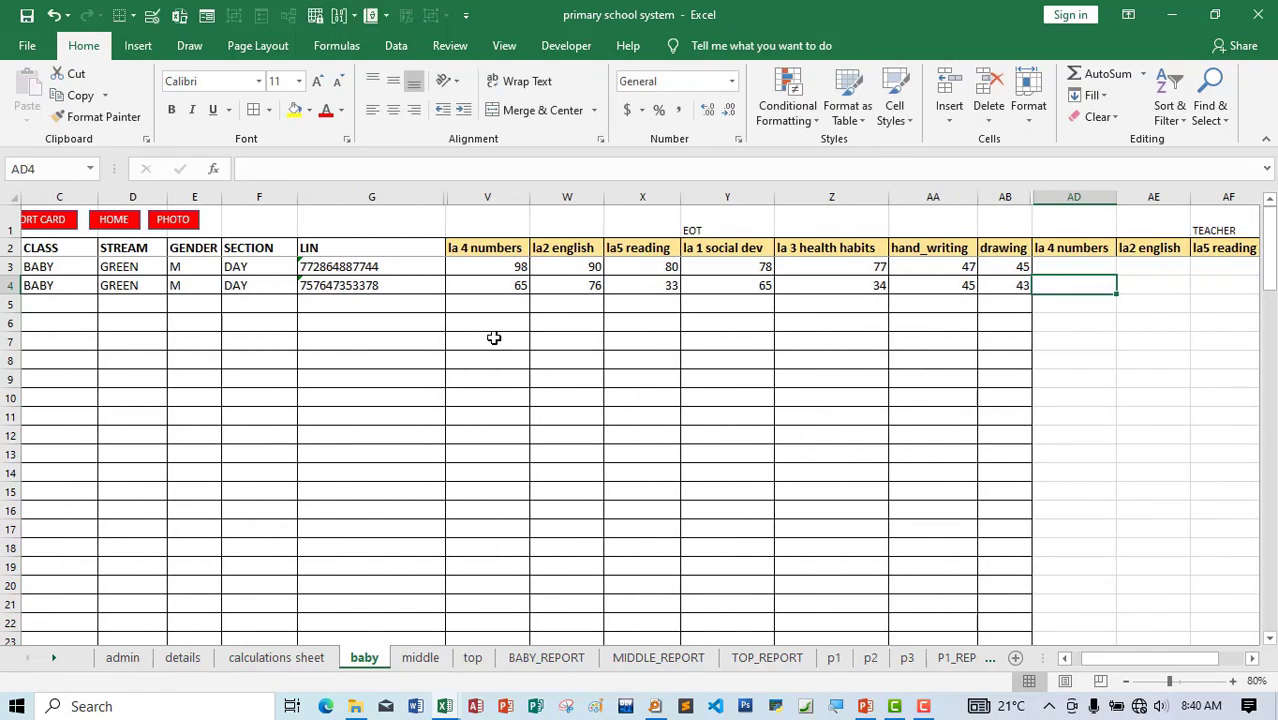
# - Check the second pupil's ranks on the calculations sheet, then review the baby marks and the BABY_REPORT sheet
pyautogui.click(288, 662)
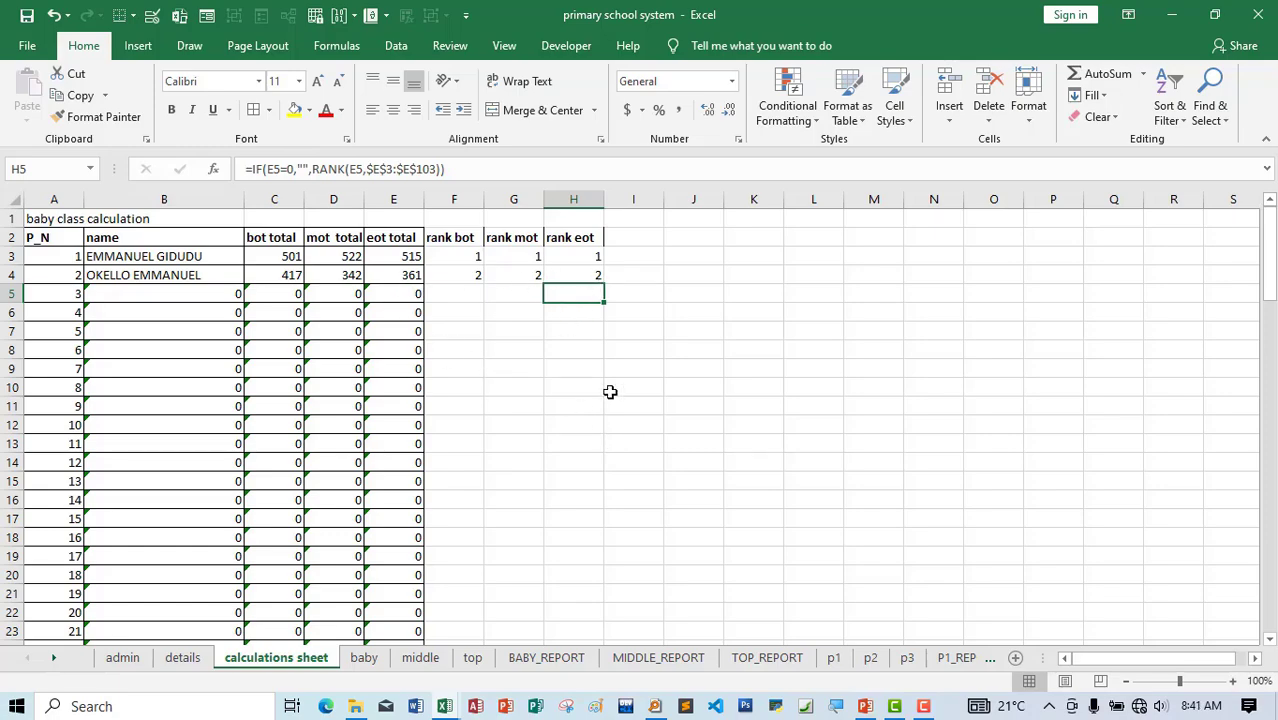
pyautogui.click(348, 644)
pyautogui.click(362, 658)
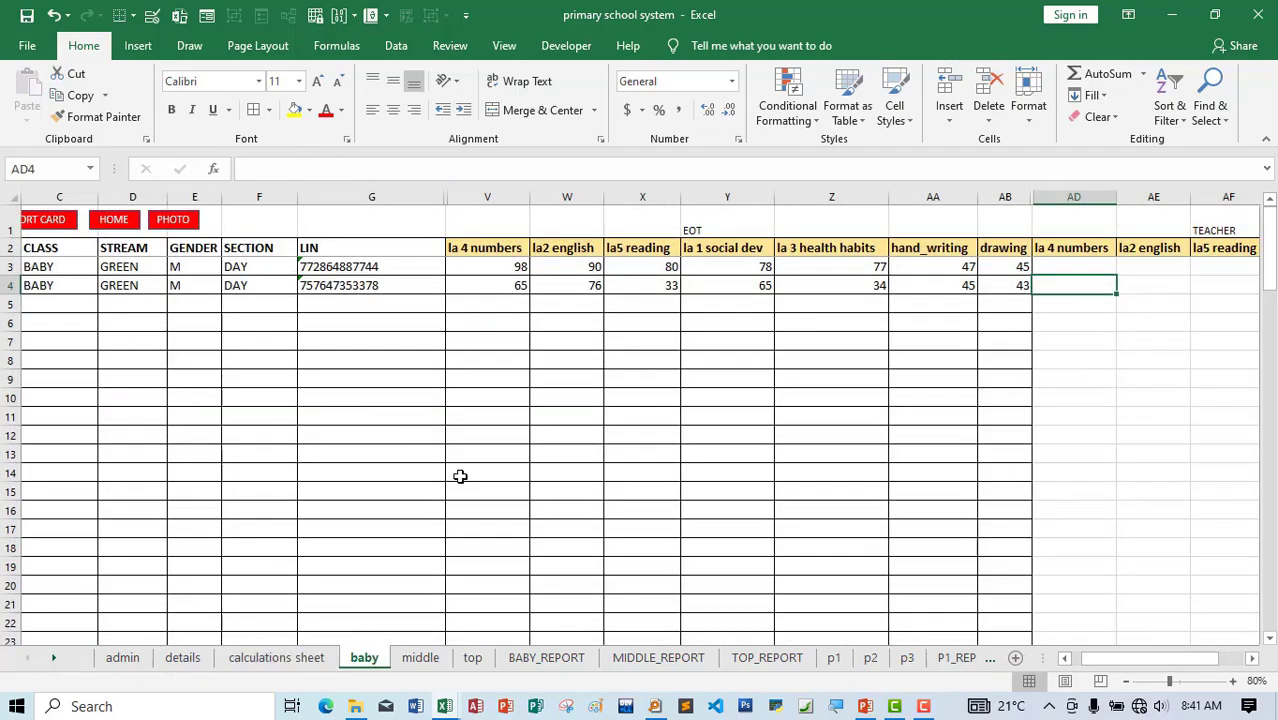
pyautogui.moveTo(1098, 659); pyautogui.dragTo(1087, 659)
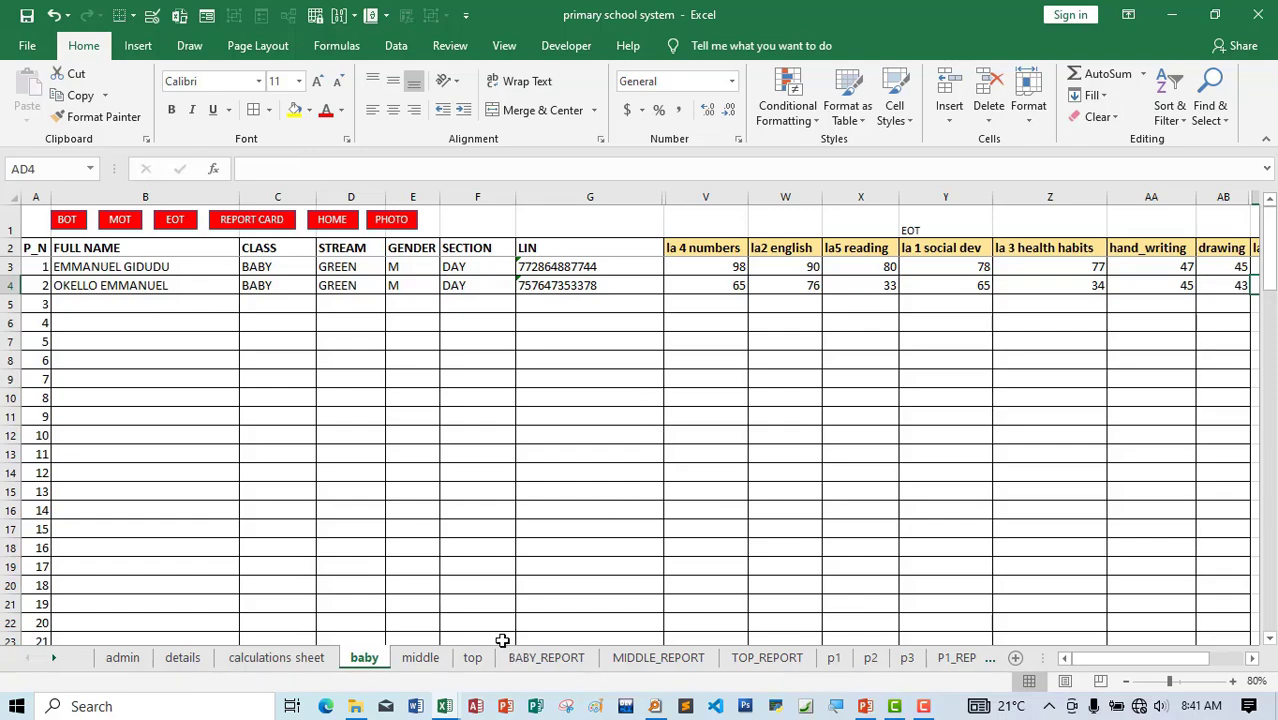
pyautogui.click(545, 658)
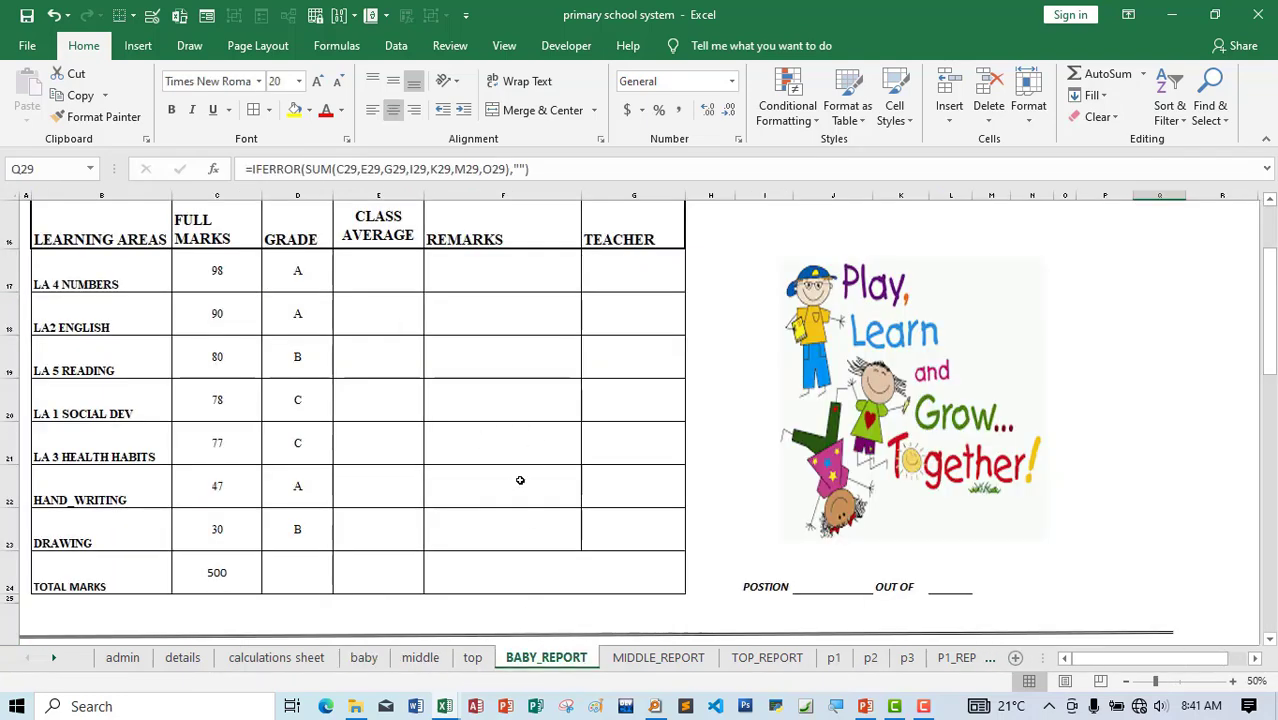
# - Inspect the rank formulas in F3, G3 and H3 on the calculations sheet and return to the baby sheet
pyautogui.click(310, 660)
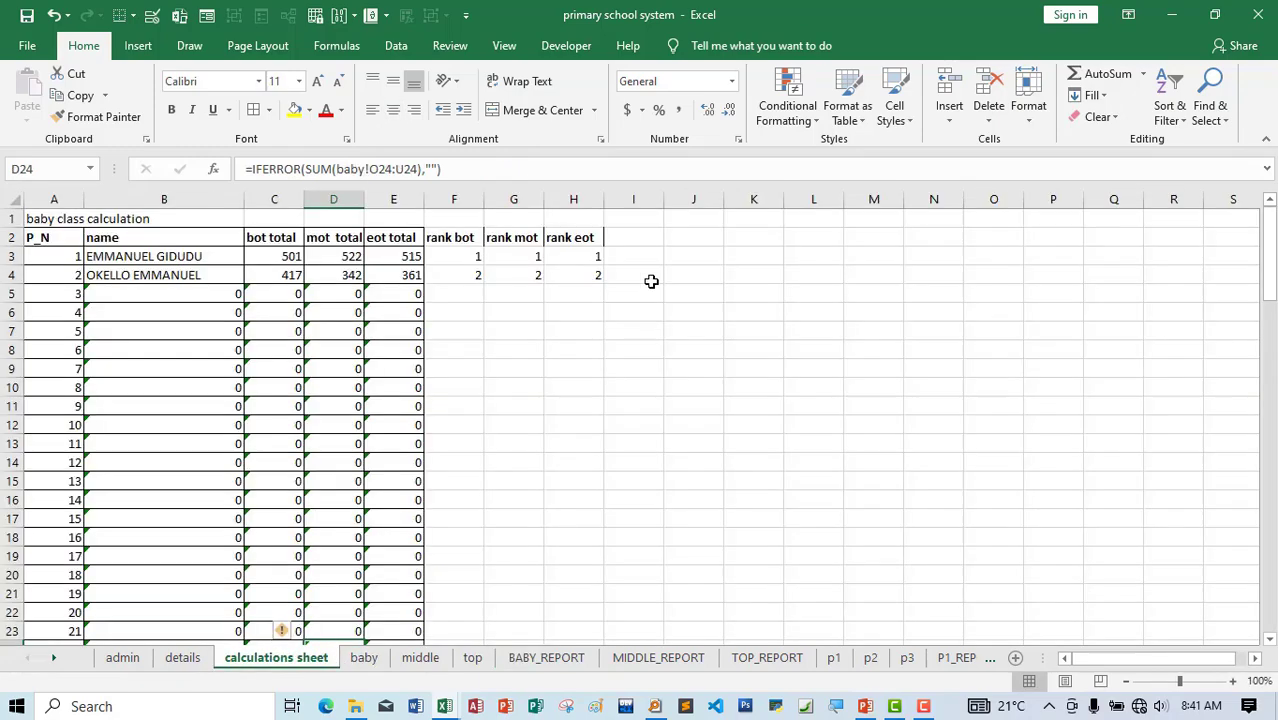
pyautogui.click(476, 258)
pyautogui.click(512, 256)
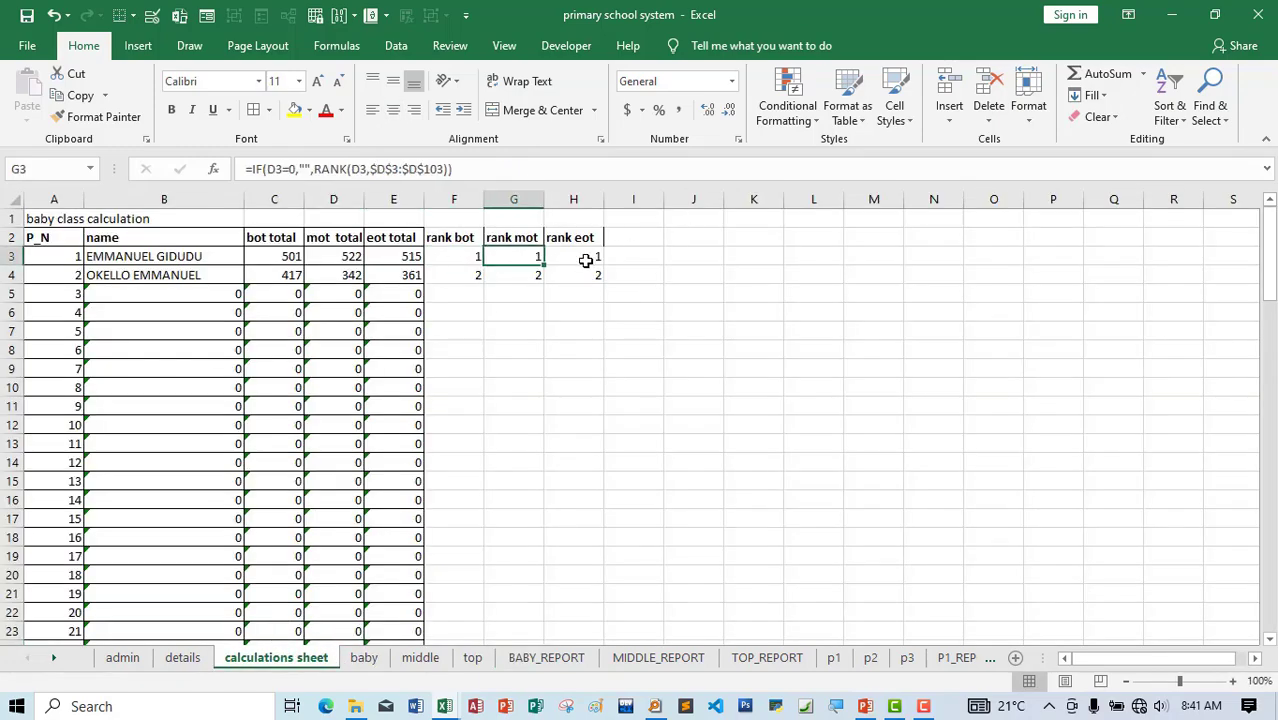
pyautogui.click(585, 258)
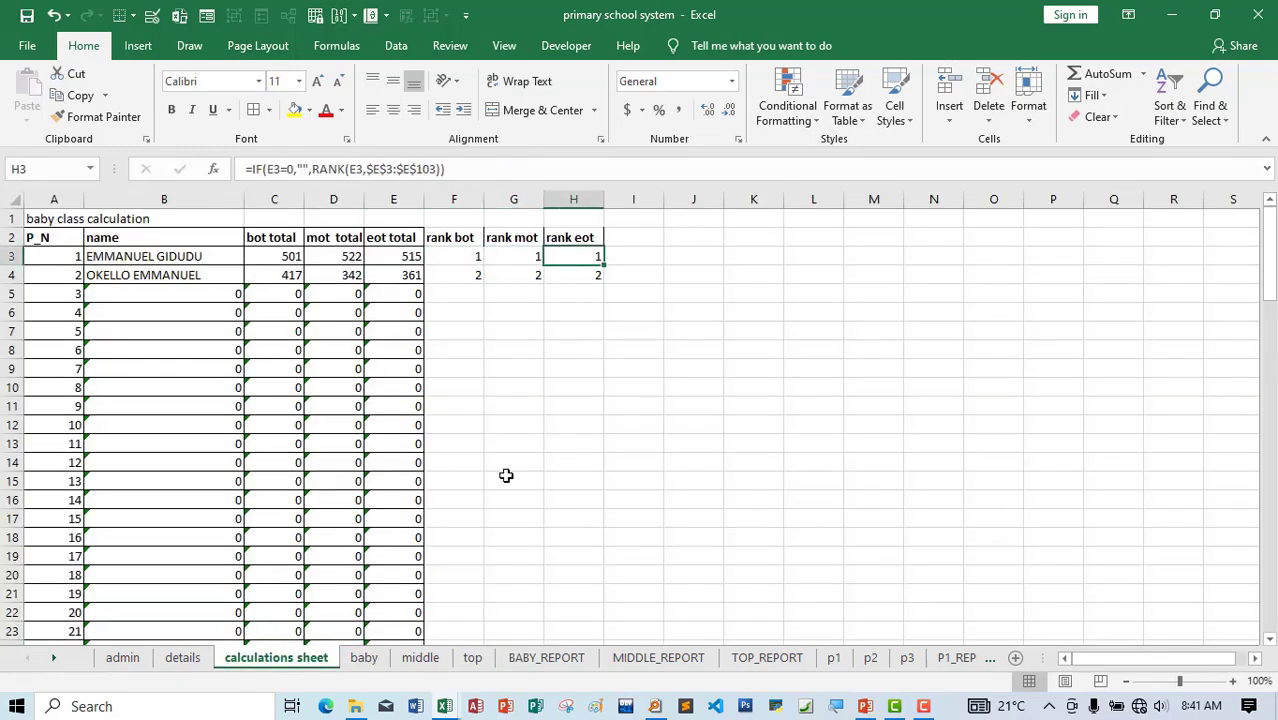
pyautogui.click(363, 657)
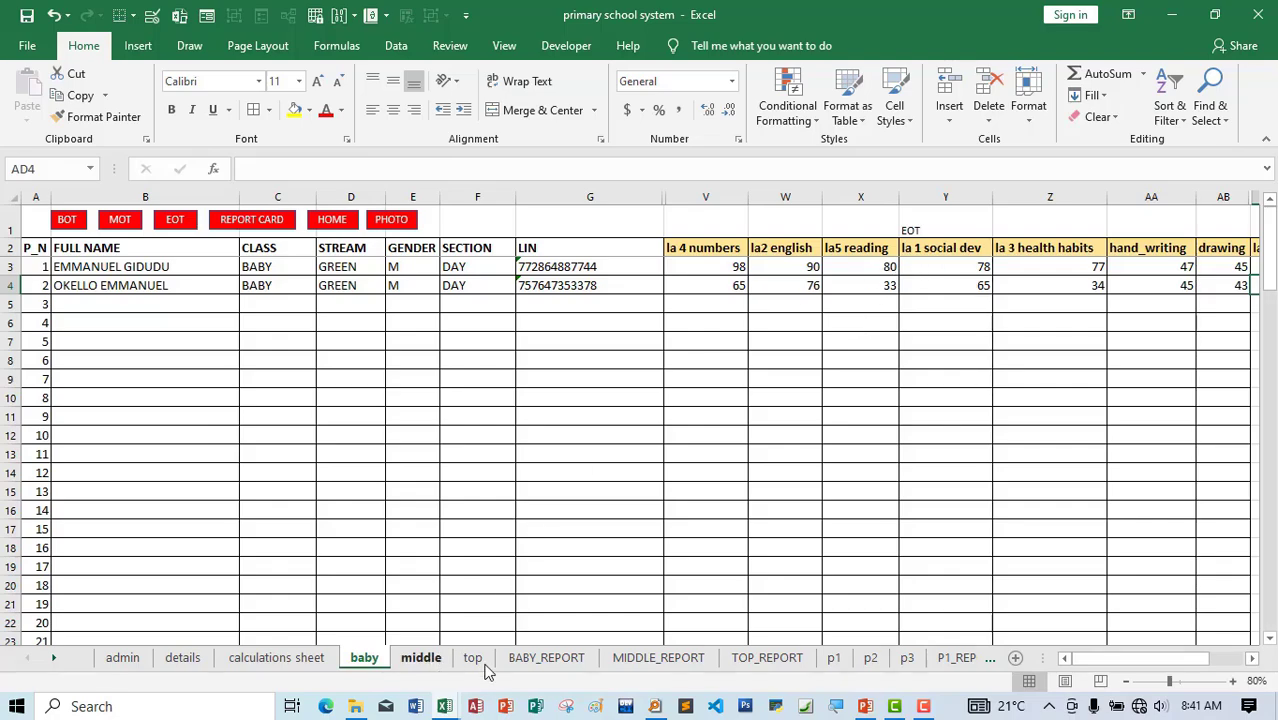